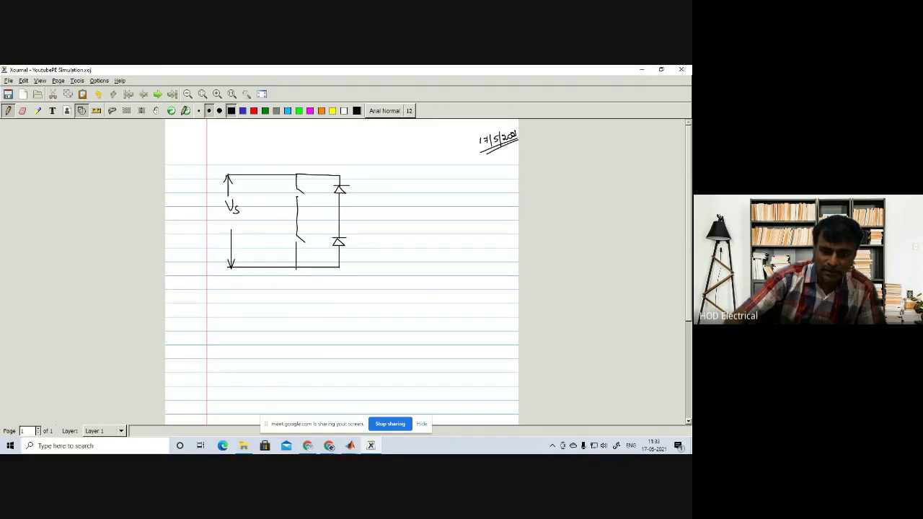
# - Label the switches CH1 and CH2 and draw a resistor, inductor and battery load branch from the circuit's midpoint to the bottom rail
pyautogui.moveTo(286, 190); pyautogui.dragTo(289, 196)
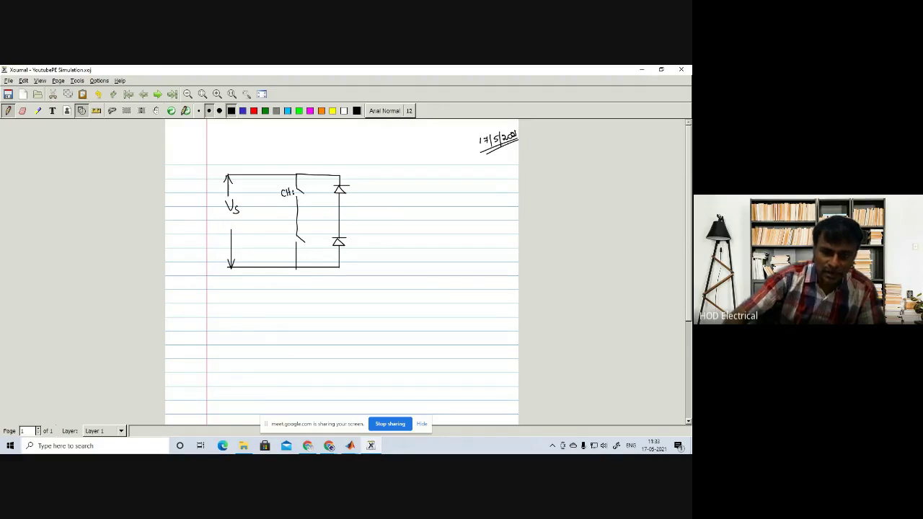
pyautogui.moveTo(283, 236); pyautogui.dragTo(289, 244)
pyautogui.moveTo(290, 238); pyautogui.dragTo(364, 218)
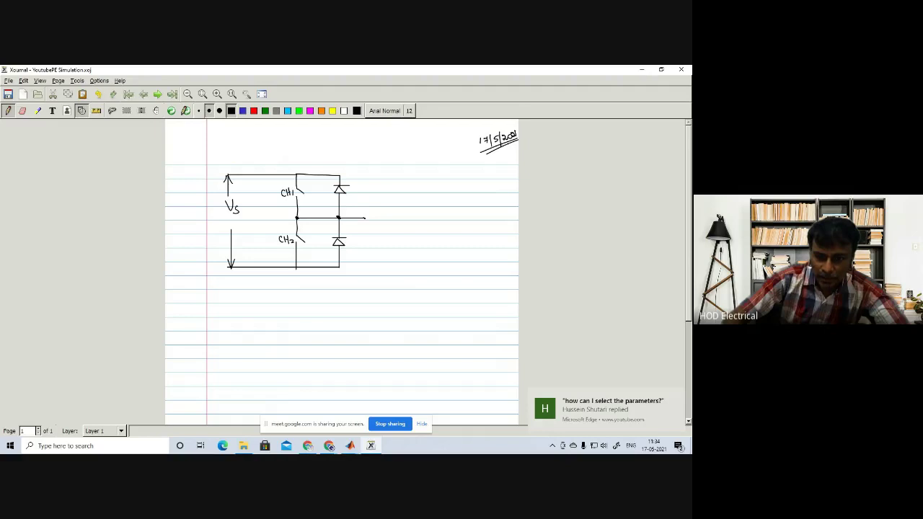
pyautogui.moveTo(363, 217)
pyautogui.mouseDown()
pyautogui.moveTo(394, 217)
pyautogui.moveTo(394, 254)
pyautogui.moveTo(401, 254)
pyautogui.moveTo(393, 268)
pyautogui.mouseUp()
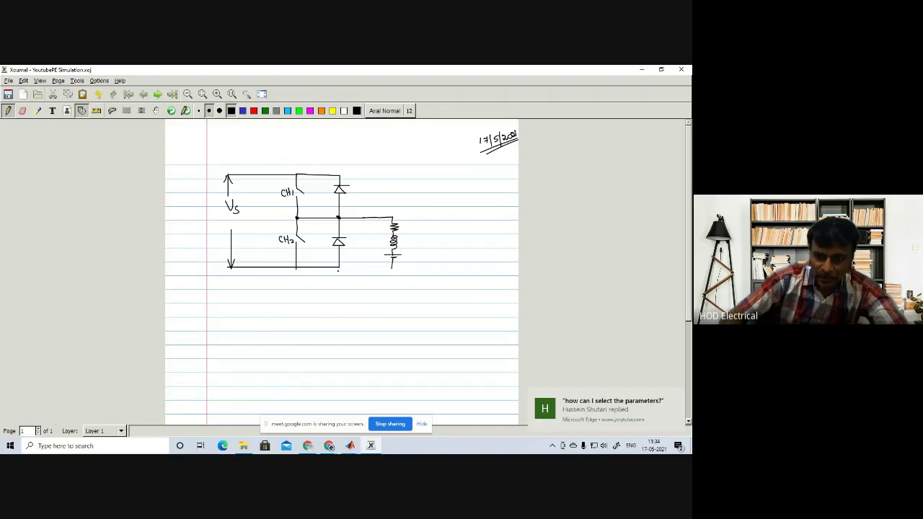
pyautogui.moveTo(336, 267); pyautogui.dragTo(392, 267)
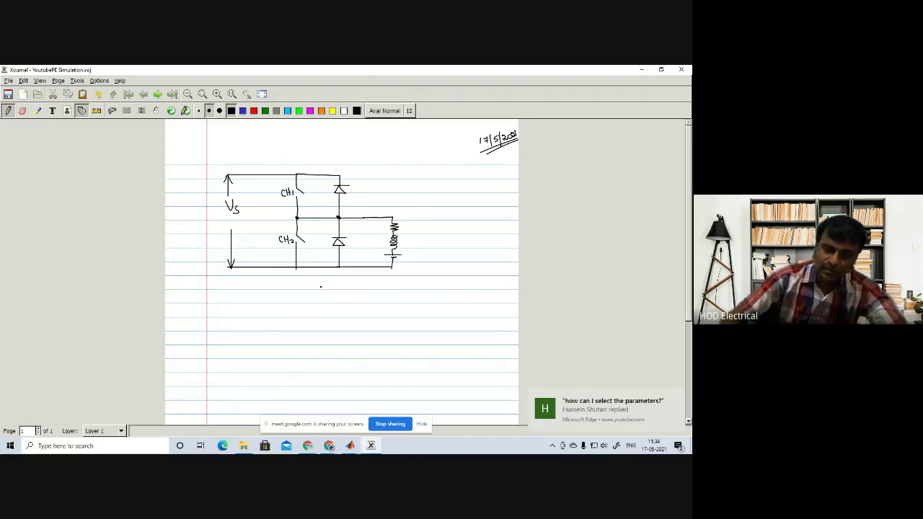
# - Label the load elements R, L and Eb and bracket them with the note "Motor Load"
pyautogui.moveTo(400, 220)
pyautogui.mouseDown()
pyautogui.moveTo(409, 230)
pyautogui.moveTo(404, 262)
pyautogui.moveTo(409, 251)
pyautogui.mouseUp()
pyautogui.moveTo(404, 257); pyautogui.dragTo(410, 264)
pyautogui.moveTo(417, 216); pyautogui.dragTo(420, 273)
pyautogui.moveTo(433, 240)
pyautogui.mouseDown()
pyautogui.moveTo(442, 233)
pyautogui.moveTo(442, 241)
pyautogui.mouseUp()
pyautogui.moveTo(444, 236); pyautogui.dragTo(489, 236)
pyautogui.moveTo(494, 223); pyautogui.dragTo(494, 238)
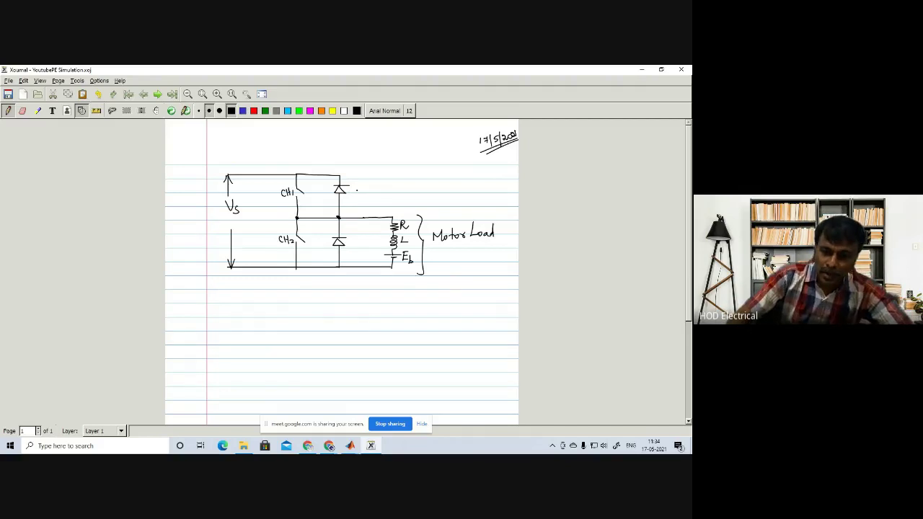
# - Label the lower diode D1 and the upper diode D2
pyautogui.moveTo(349, 243); pyautogui.dragTo(353, 251)
pyautogui.moveTo(355, 250); pyautogui.dragTo(356, 258)
pyautogui.moveTo(353, 188)
pyautogui.mouseDown()
pyautogui.moveTo(353, 199)
pyautogui.moveTo(372, 199)
pyautogui.mouseUp()
# - Write the underlined heading "Type C chopper" above the circuit
pyautogui.moveTo(224, 148)
pyautogui.mouseDown()
pyautogui.moveTo(225, 159)
pyautogui.moveTo(237, 143)
pyautogui.mouseUp()
pyautogui.moveTo(231, 149); pyautogui.dragTo(238, 165)
pyautogui.moveTo(238, 152); pyautogui.dragTo(308, 166)
pyautogui.moveTo(307, 153)
pyautogui.mouseDown()
pyautogui.moveTo(315, 168)
pyautogui.moveTo(321, 157)
pyautogui.mouseUp()
pyautogui.moveTo(320, 154); pyautogui.dragTo(326, 155)
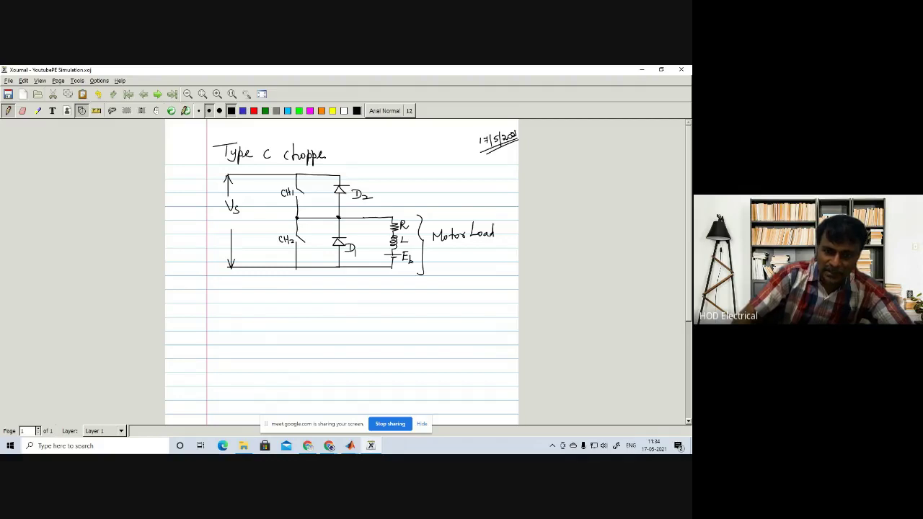
pyautogui.moveTo(222, 160); pyautogui.dragTo(391, 157)
# - Complete the note "Buck Boost converter" after an arrow beside the heading
pyautogui.click(347, 155)
pyautogui.moveTo(397, 147)
pyautogui.mouseDown()
pyautogui.moveTo(398, 157)
pyautogui.moveTo(418, 156)
pyautogui.mouseUp()
pyautogui.moveTo(425, 142)
pyautogui.mouseDown()
pyautogui.moveTo(425, 157)
pyautogui.moveTo(433, 147)
pyautogui.moveTo(404, 170)
pyautogui.mouseUp()
pyautogui.click(397, 175)
pyautogui.moveTo(409, 166); pyautogui.dragTo(428, 165)
pyautogui.moveTo(431, 167); pyautogui.dragTo(443, 170)
pyautogui.moveTo(441, 168); pyautogui.dragTo(453, 167)
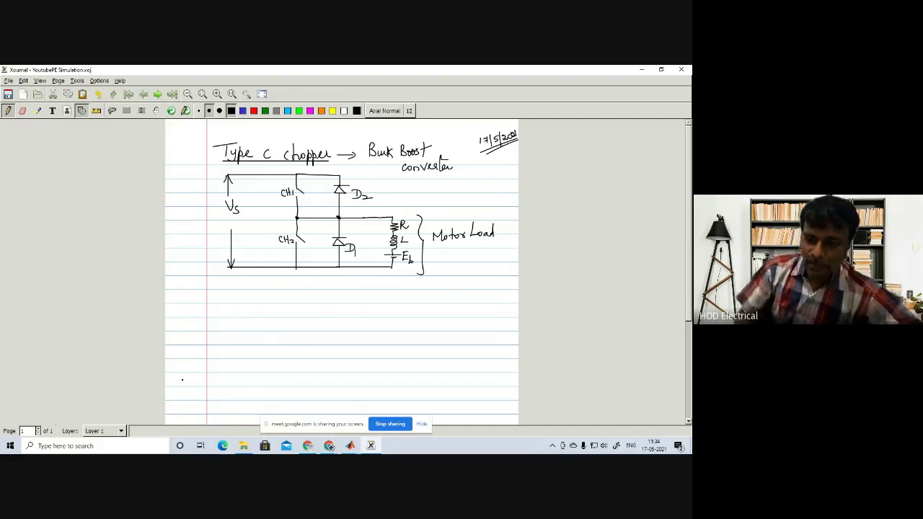
# - Mark the output voltage Vo with a double-ended arrow across the load
pyautogui.moveTo(373, 217)
pyautogui.mouseDown()
pyautogui.moveTo(373, 267)
pyautogui.moveTo(378, 258)
pyautogui.mouseUp()
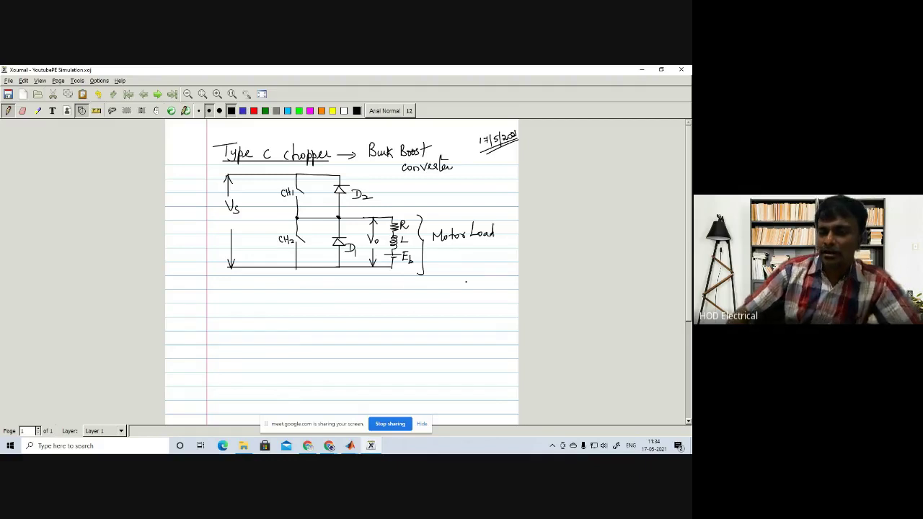
# - Draw crossed vertical and horizontal axes below the Motor Load note and label the upper end of the vertical axis Vo
pyautogui.moveTo(453, 265); pyautogui.dragTo(454, 337)
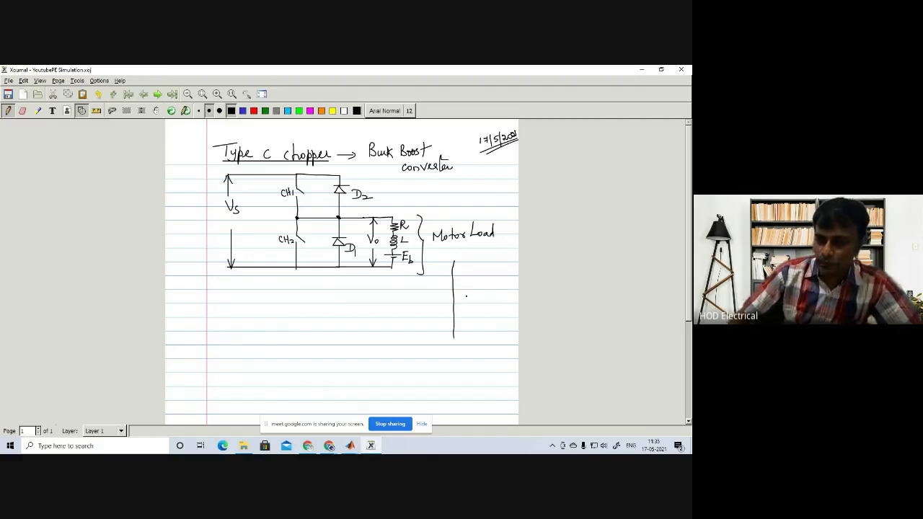
pyautogui.click(98, 94)
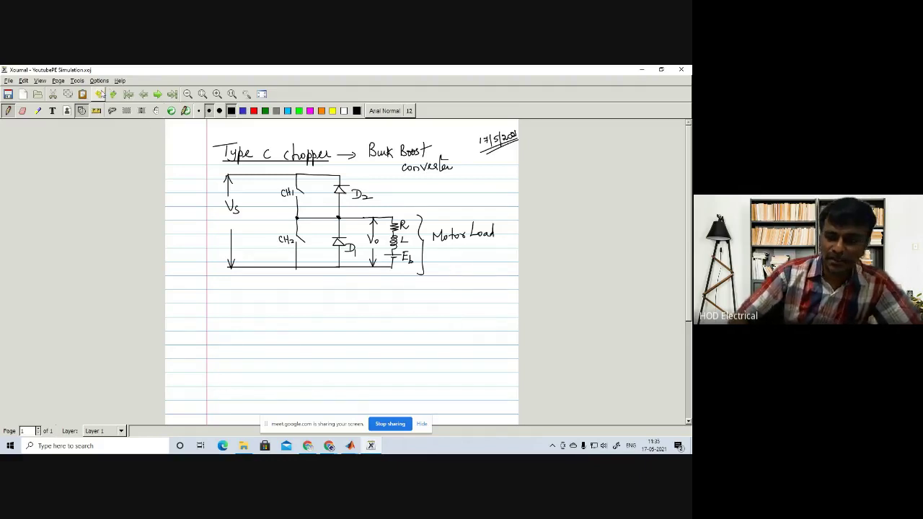
pyautogui.moveTo(460, 267); pyautogui.dragTo(460, 334)
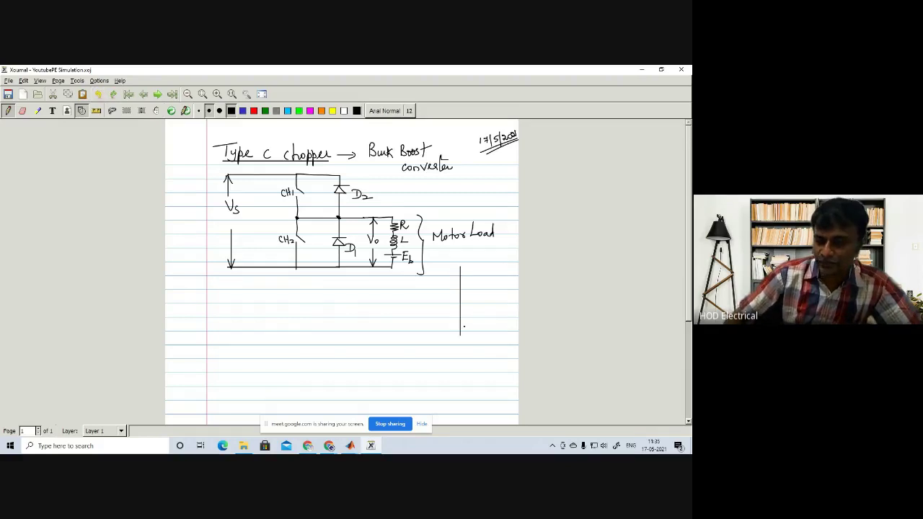
pyautogui.moveTo(461, 300); pyautogui.dragTo(507, 301)
pyautogui.moveTo(421, 304); pyautogui.dragTo(470, 298)
pyautogui.click(98, 95)
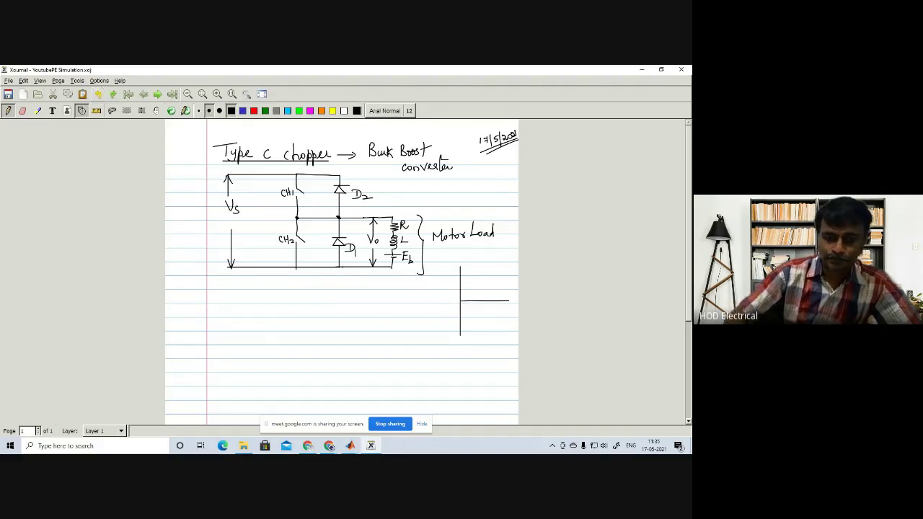
pyautogui.click(98, 95)
pyautogui.moveTo(409, 296); pyautogui.dragTo(506, 294)
pyautogui.moveTo(457, 272); pyautogui.dragTo(466, 256)
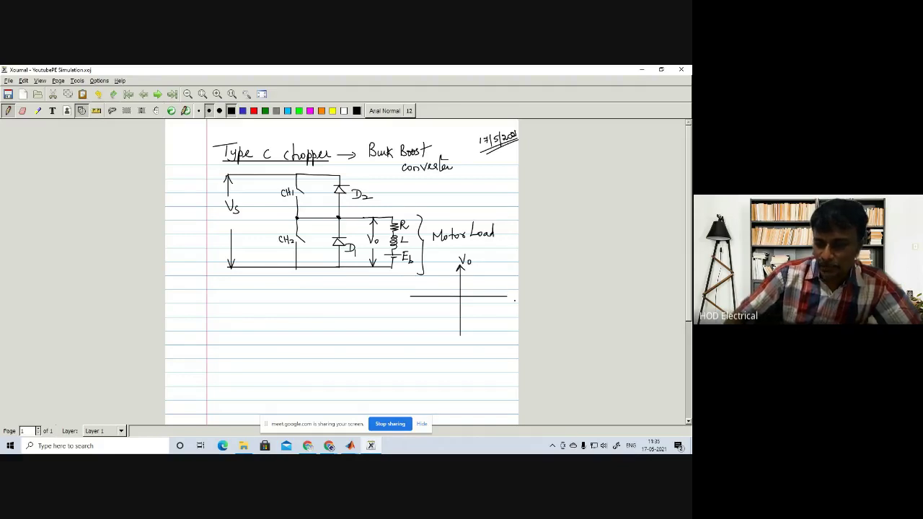
# - Add arrowheads to the remaining axis ends and label them Io, -Io and -Vo
pyautogui.moveTo(504, 292); pyautogui.dragTo(509, 302)
pyautogui.moveTo(505, 302); pyautogui.dragTo(504, 312)
pyautogui.moveTo(499, 311); pyautogui.dragTo(508, 312)
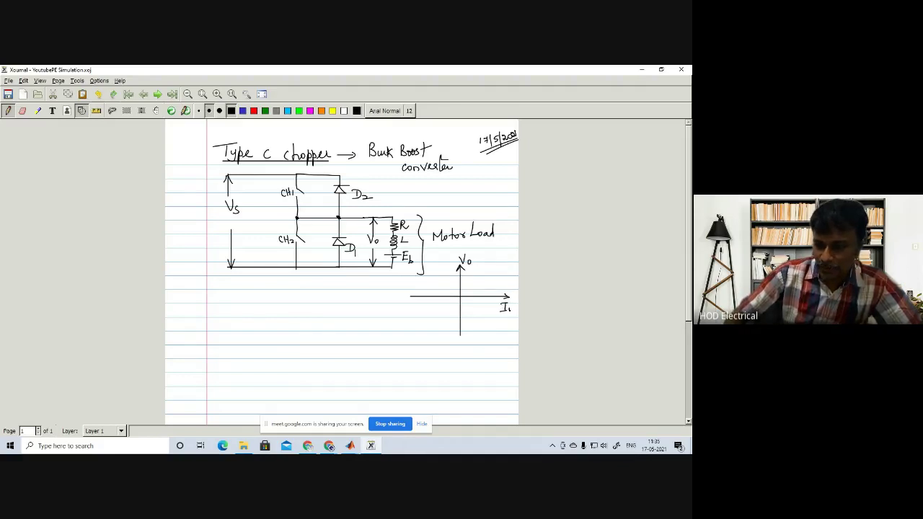
pyautogui.moveTo(414, 292); pyautogui.dragTo(422, 313)
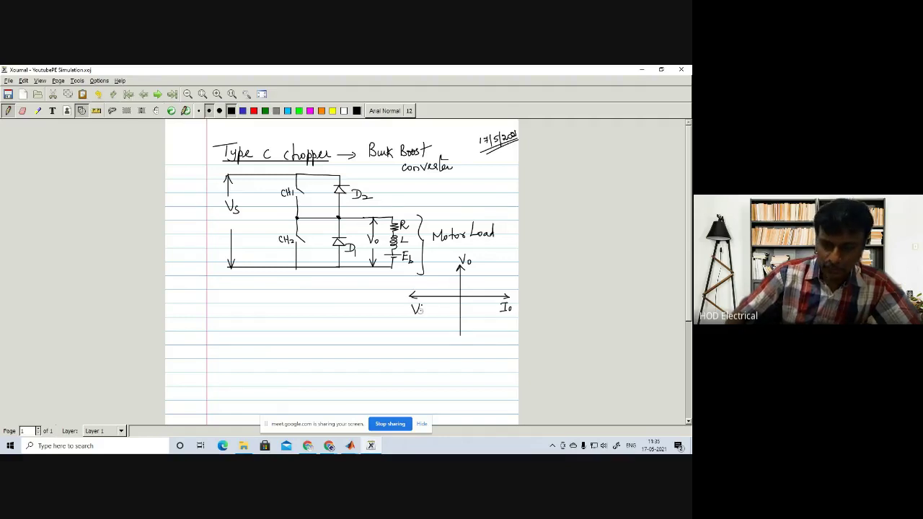
pyautogui.click(98, 94)
pyautogui.moveTo(415, 302); pyautogui.dragTo(424, 308)
pyautogui.moveTo(465, 338)
pyautogui.mouseDown()
pyautogui.moveTo(473, 343)
pyautogui.moveTo(464, 329)
pyautogui.mouseUp()
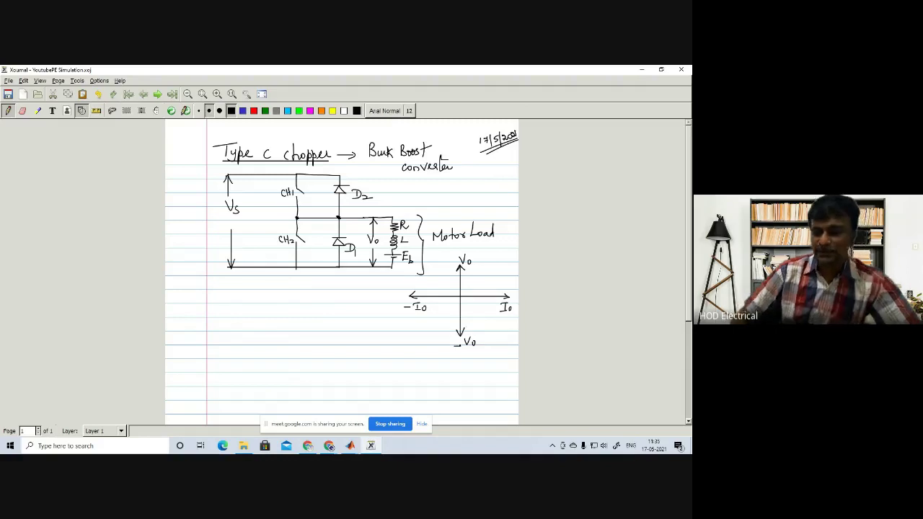
# - Hatch a rectangle in the first quadrant and annotate it with an arrow, "+ve", a circled 1 and "step down"
pyautogui.moveTo(460, 279)
pyautogui.mouseDown()
pyautogui.moveTo(493, 278)
pyautogui.moveTo(494, 294)
pyautogui.moveTo(467, 280)
pyautogui.moveTo(480, 279)
pyautogui.mouseUp()
pyautogui.moveTo(461, 294); pyautogui.dragTo(483, 280)
pyautogui.moveTo(468, 295)
pyautogui.mouseDown()
pyautogui.moveTo(492, 286)
pyautogui.moveTo(497, 251)
pyautogui.mouseUp()
pyautogui.moveTo(497, 247); pyautogui.dragTo(507, 249)
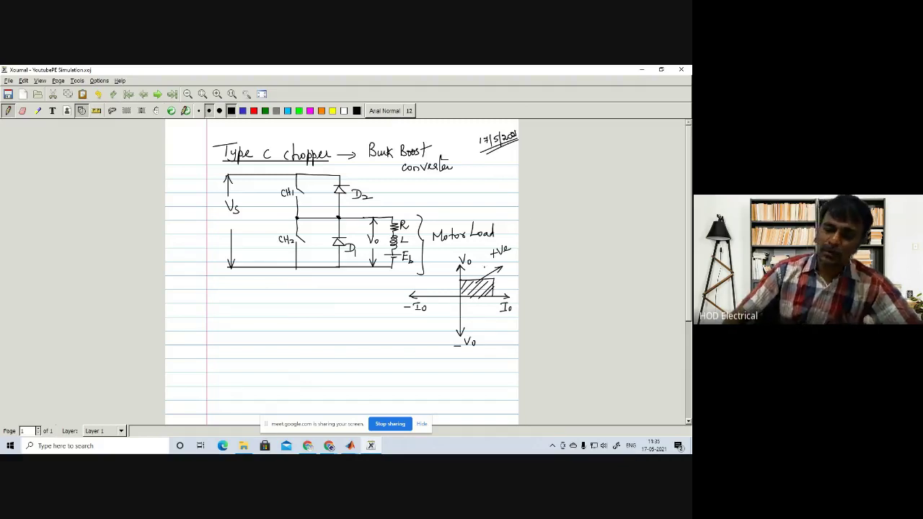
pyautogui.moveTo(482, 260); pyautogui.dragTo(480, 269)
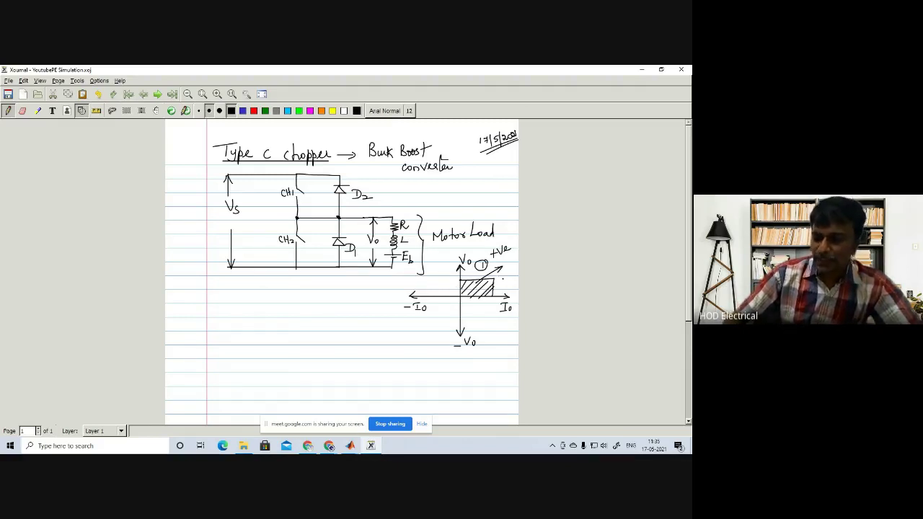
pyautogui.moveTo(501, 272)
pyautogui.mouseDown()
pyautogui.moveTo(497, 280)
pyautogui.moveTo(513, 267)
pyautogui.moveTo(510, 290)
pyautogui.moveTo(519, 284)
pyautogui.mouseUp()
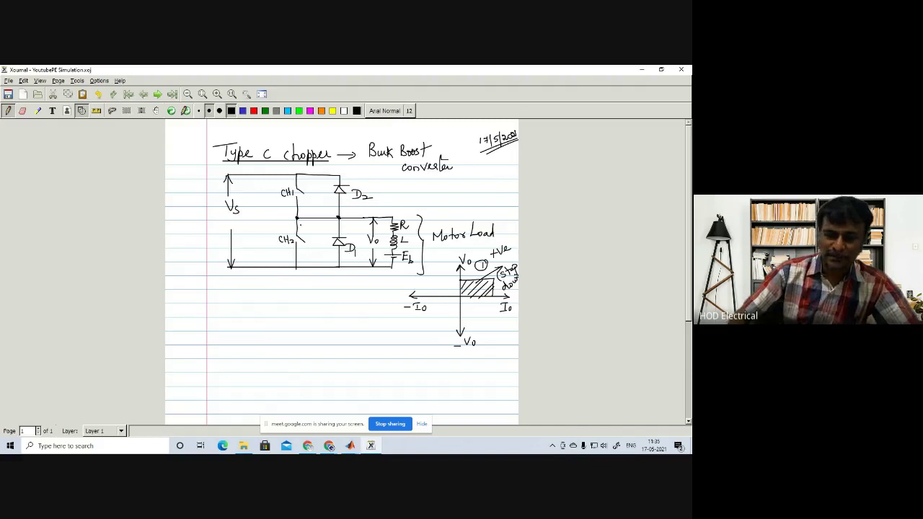
# - Write "CH1 ON" below the circuit
pyautogui.moveTo(214, 286); pyautogui.dragTo(214, 293)
pyautogui.moveTo(216, 284); pyautogui.dragTo(221, 293)
pyautogui.click(224, 289)
pyautogui.moveTo(215, 288); pyautogui.dragTo(249, 284)
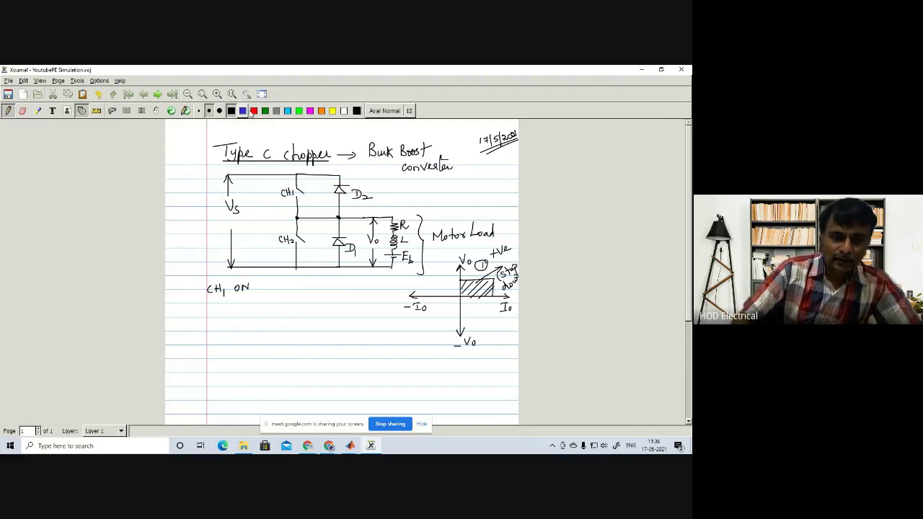
# - Duplicate the whole circuit with its Motor Load note and place the copy lower on the page
pyautogui.click(310, 110)
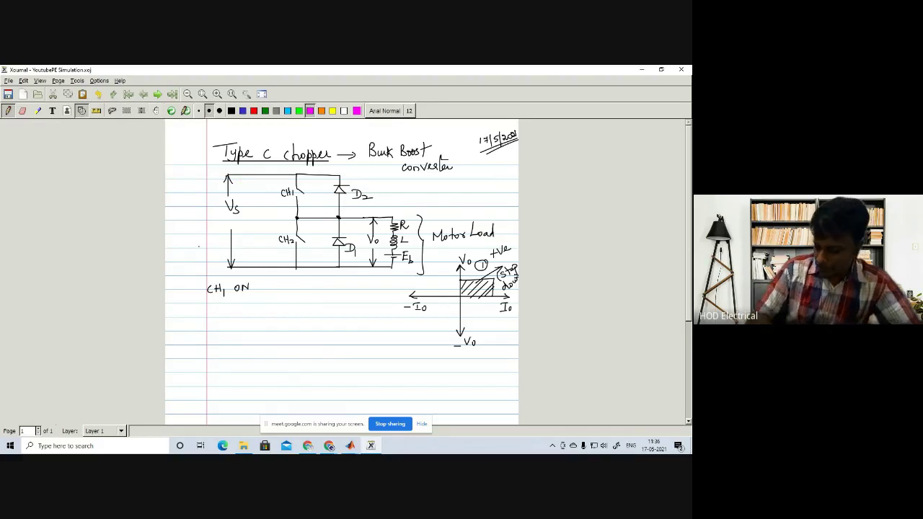
pyautogui.click(126, 110)
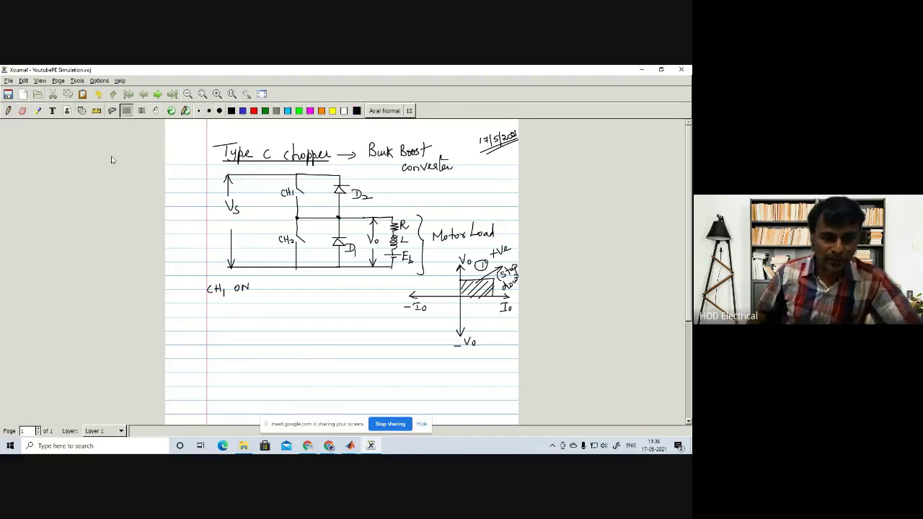
pyautogui.moveTo(204, 169)
pyautogui.mouseDown()
pyautogui.moveTo(342, 278)
pyautogui.moveTo(509, 289)
pyautogui.moveTo(499, 277)
pyautogui.mouseUp()
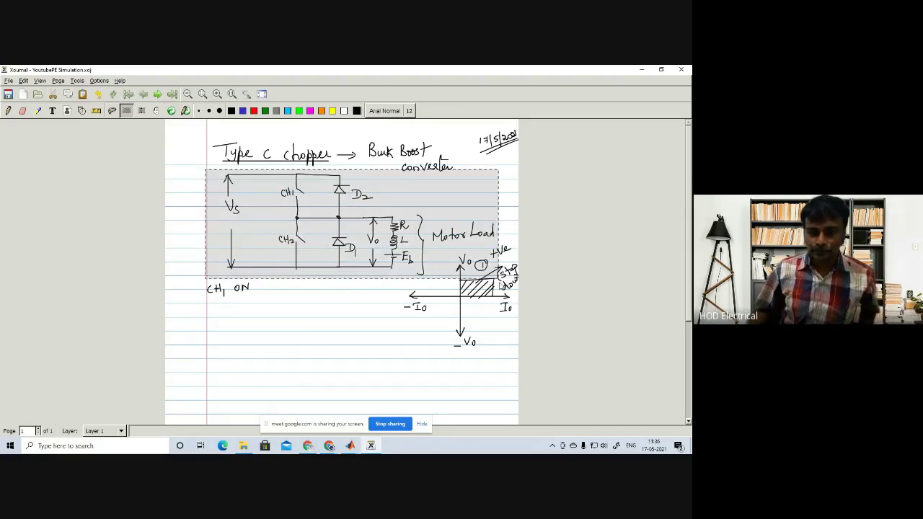
pyautogui.click(223, 377)
pyautogui.hotkey('ctrl', 'v')
pyautogui.moveTo(282, 297); pyautogui.dragTo(280, 419)
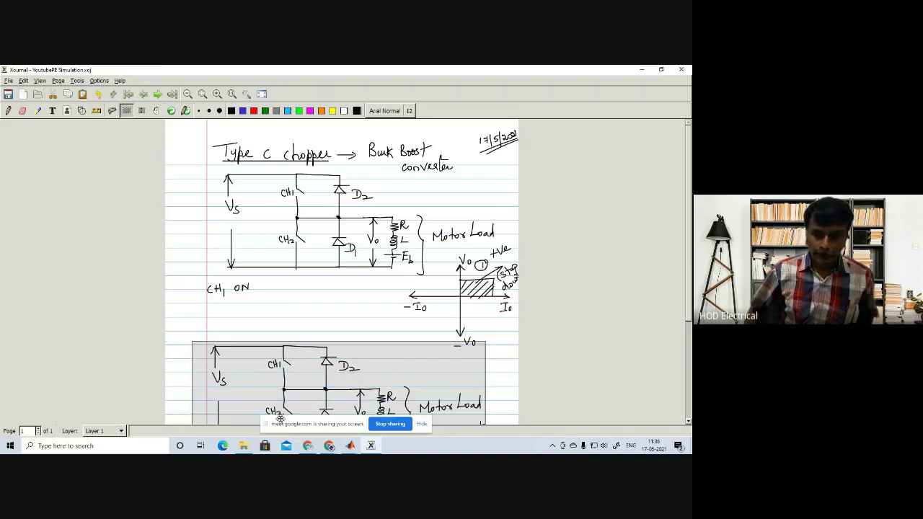
pyautogui.click(511, 375)
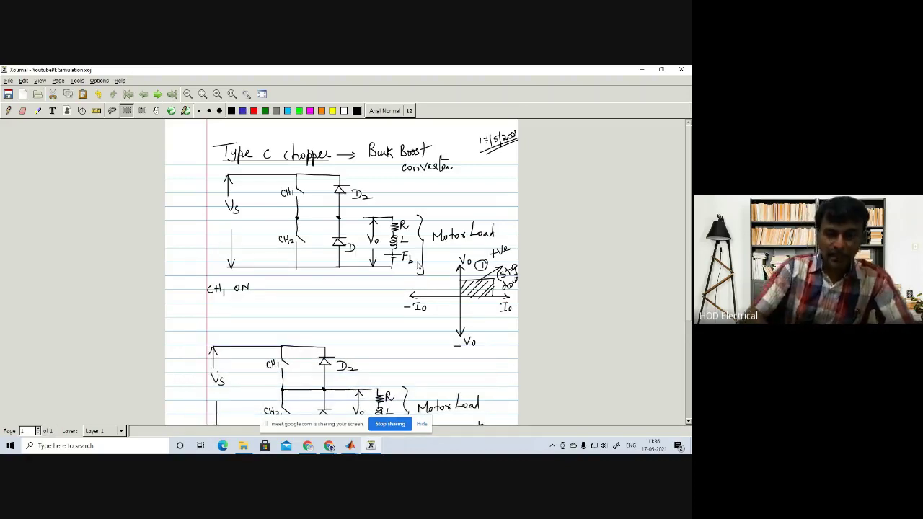
# - Trace the CH1 ON current path through the load in magenta and mark the + and - polarities at source and load
pyautogui.click(310, 111)
pyautogui.moveTo(241, 179)
pyautogui.mouseDown()
pyautogui.moveTo(275, 178)
pyautogui.moveTo(289, 217)
pyautogui.moveTo(301, 222)
pyautogui.moveTo(372, 221)
pyautogui.moveTo(379, 248)
pyautogui.moveTo(376, 263)
pyautogui.moveTo(240, 259)
pyautogui.mouseUp()
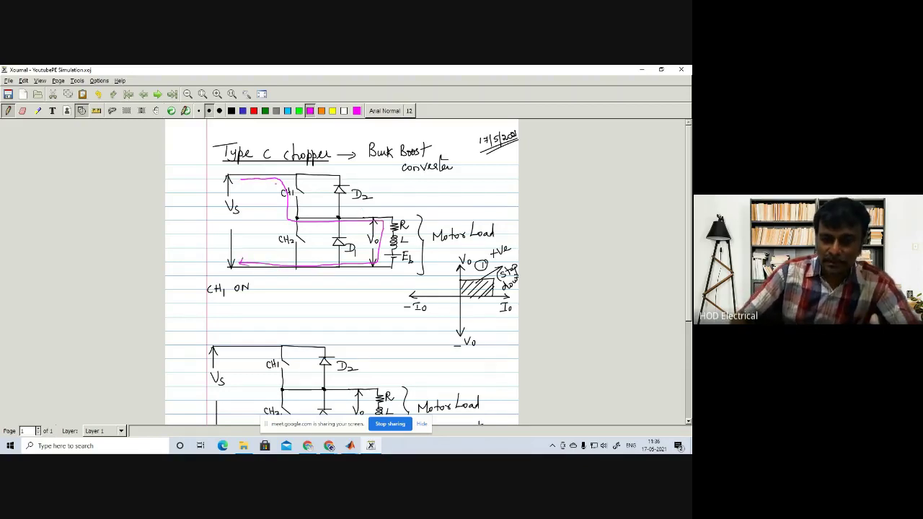
pyautogui.moveTo(224, 169); pyautogui.dragTo(226, 175)
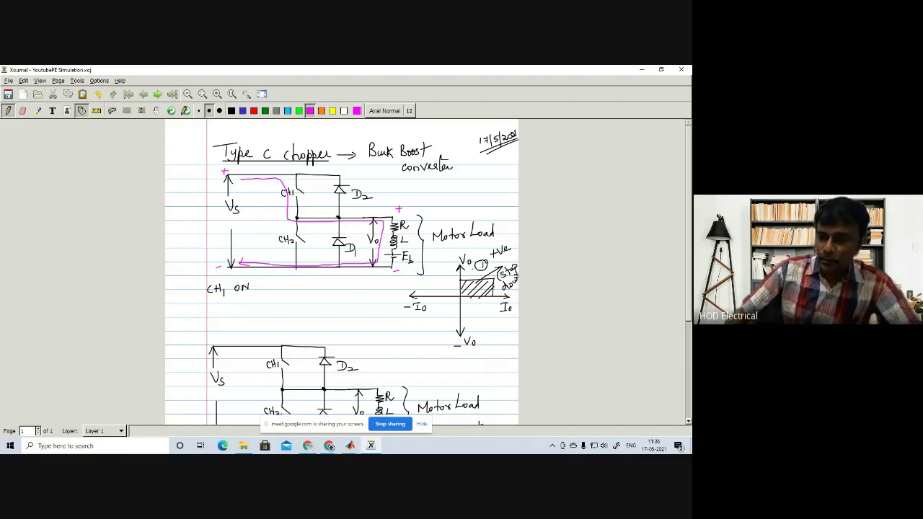
# - Tick the positive Vo and Io labels on the quadrant graph in magenta
pyautogui.moveTo(454, 257); pyautogui.dragTo(472, 253)
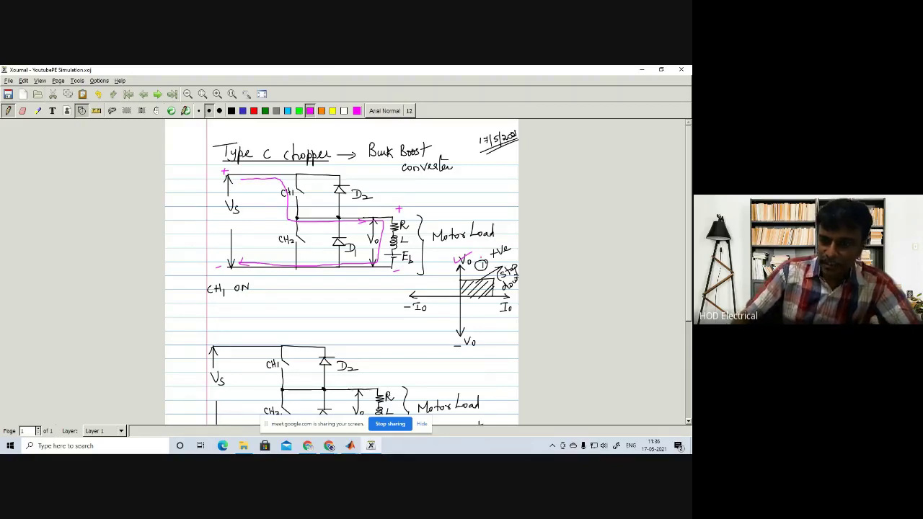
pyautogui.moveTo(497, 309); pyautogui.dragTo(513, 303)
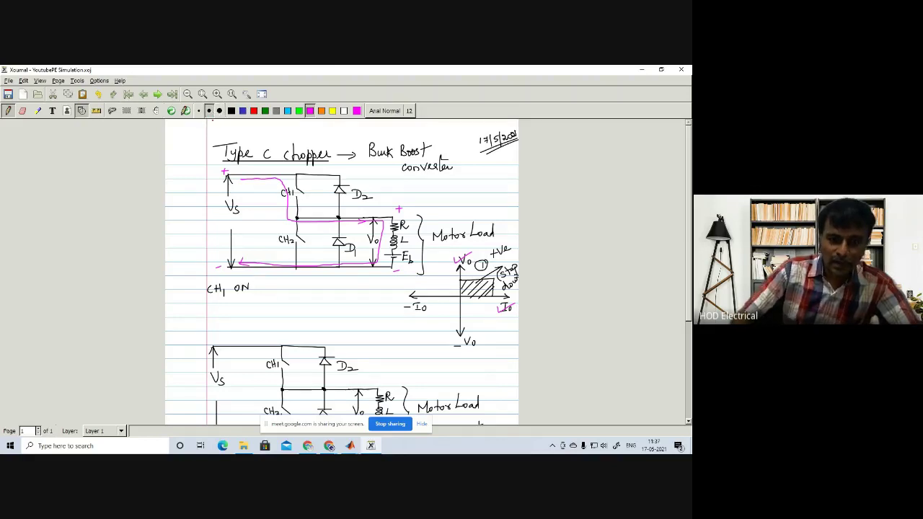
# - Write "CH1 OFF" in black beside the CH1 ON note
pyautogui.click(230, 111)
pyautogui.moveTo(284, 284); pyautogui.dragTo(285, 293)
pyautogui.moveTo(288, 282)
pyautogui.mouseDown()
pyautogui.moveTo(288, 294)
pyautogui.moveTo(316, 281)
pyautogui.mouseUp()
pyautogui.moveTo(318, 282); pyautogui.dragTo(318, 292)
pyautogui.moveTo(319, 283); pyautogui.dragTo(324, 282)
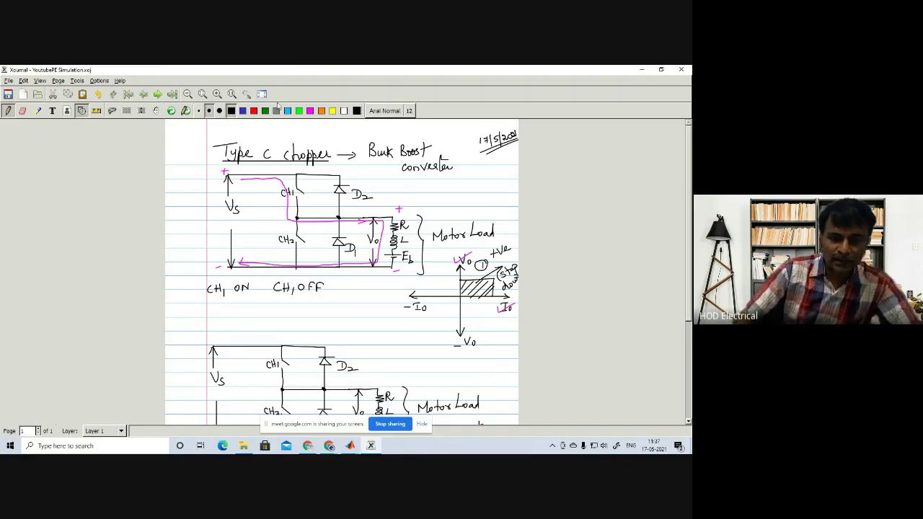
# - Circle the CH1 ON note in magenta and the CH1 OFF note in orange
pyautogui.click(310, 110)
pyautogui.moveTo(257, 279)
pyautogui.mouseDown()
pyautogui.moveTo(225, 275)
pyautogui.moveTo(202, 288)
pyautogui.moveTo(258, 285)
pyautogui.mouseUp()
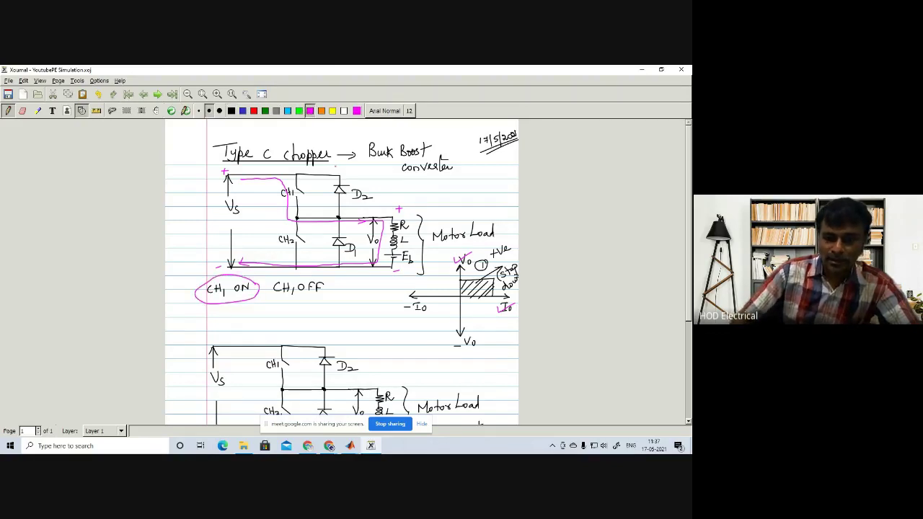
pyautogui.click(320, 110)
pyautogui.moveTo(332, 284)
pyautogui.mouseDown()
pyautogui.moveTo(286, 271)
pyautogui.moveTo(271, 292)
pyautogui.moveTo(332, 287)
pyautogui.mouseUp()
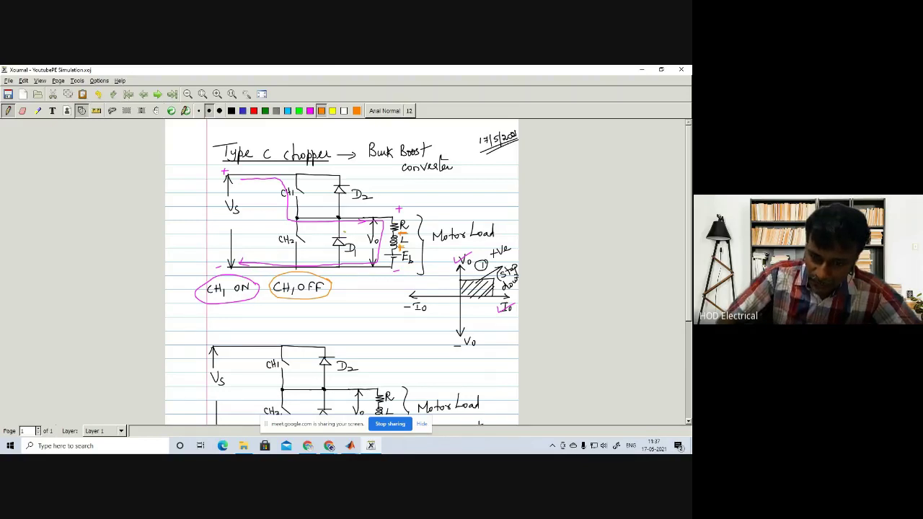
# - Trace the CH1 OFF freewheeling current loop between diode D1 and the load in orange
pyautogui.moveTo(358, 225); pyautogui.dragTo(355, 238)
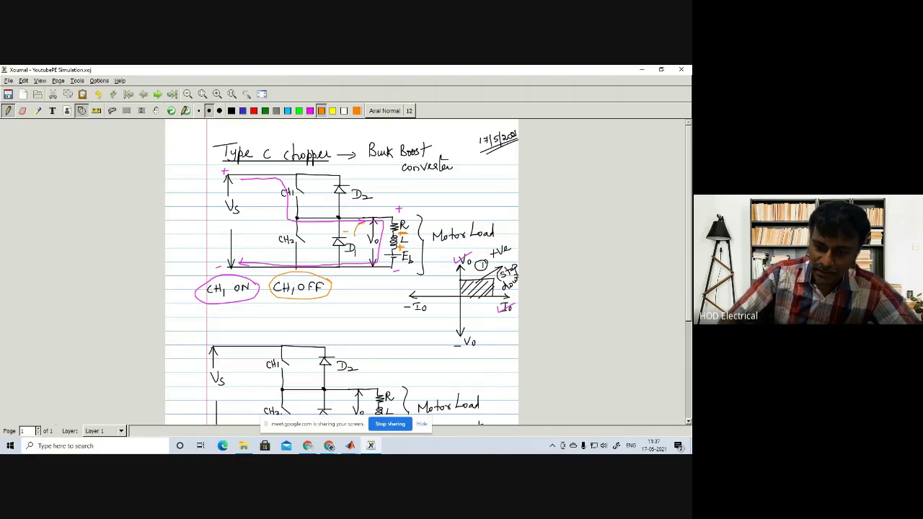
pyautogui.moveTo(385, 249)
pyautogui.mouseDown()
pyautogui.moveTo(360, 262)
pyautogui.moveTo(356, 240)
pyautogui.mouseUp()
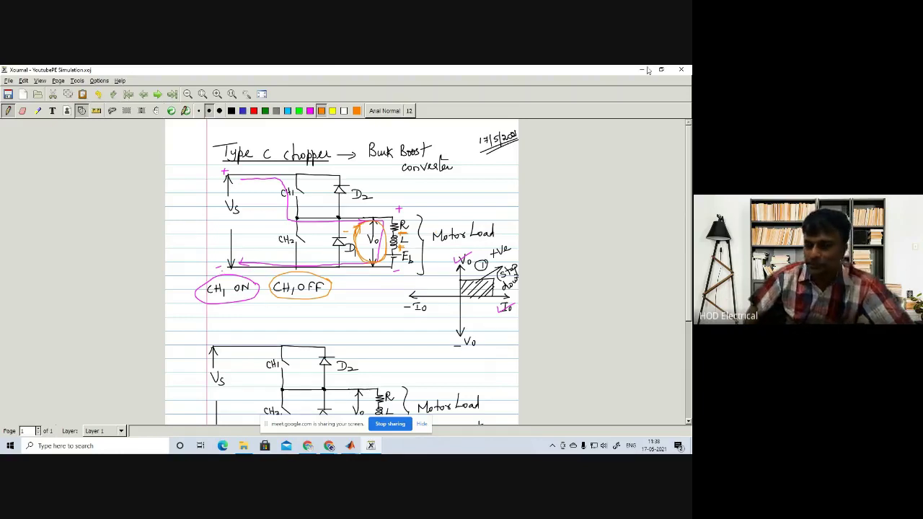
# - Erase the partial quadrant sketch below the second circuit's Motor Load label and write an underlined G/R note there with an arrow
pyautogui.scroll(-3, 342, 272)
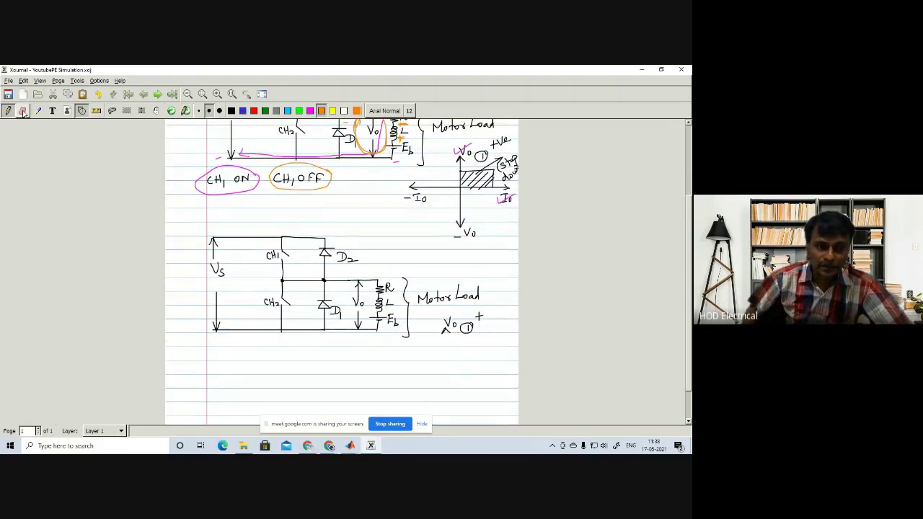
pyautogui.click(22, 111)
pyautogui.moveTo(447, 329)
pyautogui.mouseDown()
pyautogui.moveTo(426, 319)
pyautogui.moveTo(497, 316)
pyautogui.moveTo(471, 318)
pyautogui.moveTo(485, 329)
pyautogui.moveTo(449, 327)
pyautogui.moveTo(482, 322)
pyautogui.moveTo(445, 315)
pyautogui.moveTo(465, 332)
pyautogui.mouseUp()
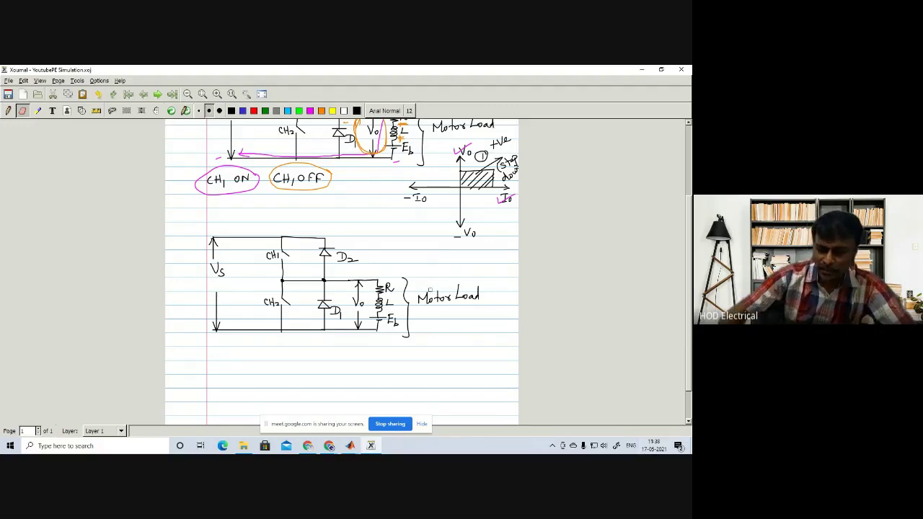
pyautogui.click(186, 111)
pyautogui.moveTo(429, 306); pyautogui.dragTo(487, 317)
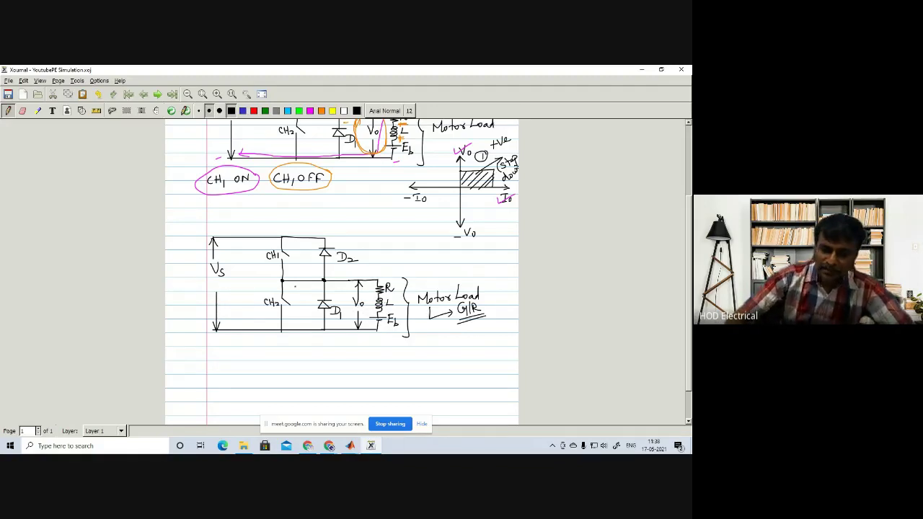
# - Write "CH2 ON" in black below the second circuit
pyautogui.moveTo(236, 347); pyautogui.dragTo(236, 355)
pyautogui.moveTo(239, 345); pyautogui.dragTo(245, 354)
pyautogui.moveTo(239, 349)
pyautogui.mouseDown()
pyautogui.moveTo(256, 355)
pyautogui.moveTo(273, 343)
pyautogui.mouseUp()
pyautogui.click(267, 346)
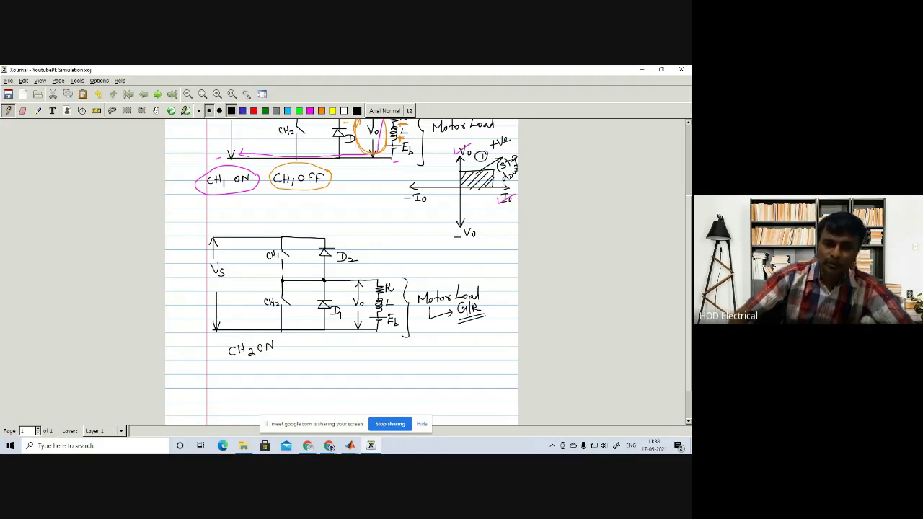
# - Circle the CH2 ON note in magenta and trace its current loop at the second circuit's load, with polarity signs
pyautogui.click(310, 111)
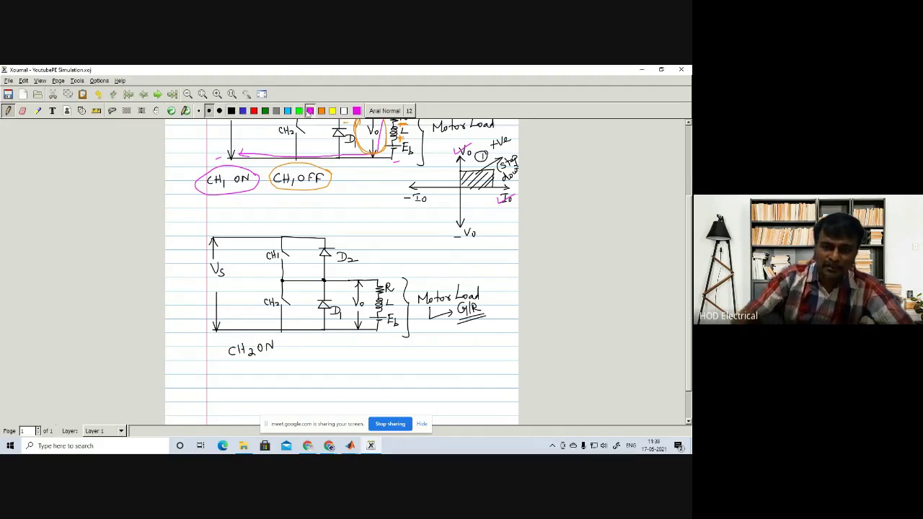
pyautogui.moveTo(283, 337)
pyautogui.mouseDown()
pyautogui.moveTo(249, 336)
pyautogui.moveTo(217, 362)
pyautogui.moveTo(257, 369)
pyautogui.moveTo(292, 347)
pyautogui.moveTo(271, 334)
pyautogui.mouseUp()
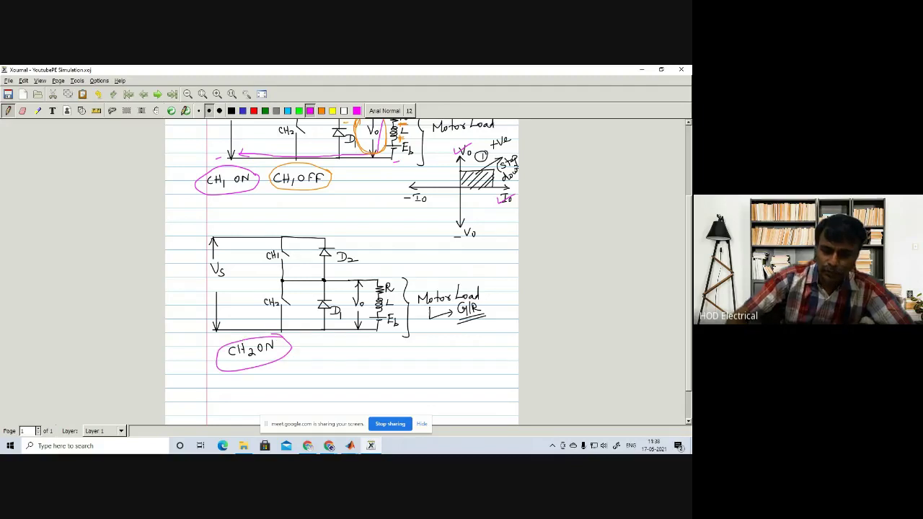
pyautogui.moveTo(372, 316)
pyautogui.mouseDown()
pyautogui.moveTo(357, 283)
pyautogui.moveTo(307, 290)
pyautogui.moveTo(307, 320)
pyautogui.moveTo(357, 323)
pyautogui.mouseUp()
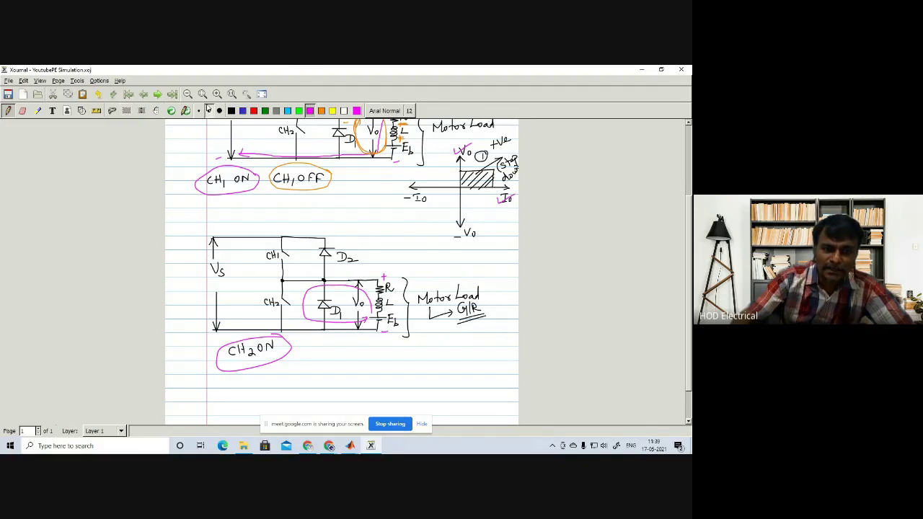
# - Draw a hatched block in the graph's second quadrant and write "CH2 OFF" beside the CH2 ON note, both in black
pyautogui.click(231, 111)
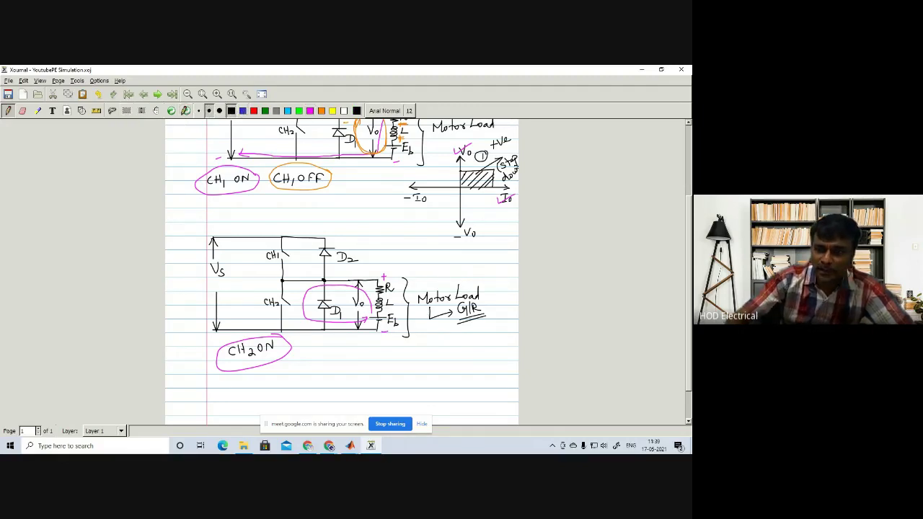
pyautogui.moveTo(461, 170)
pyautogui.mouseDown()
pyautogui.moveTo(426, 171)
pyautogui.moveTo(421, 186)
pyautogui.moveTo(437, 170)
pyautogui.moveTo(459, 174)
pyautogui.mouseUp()
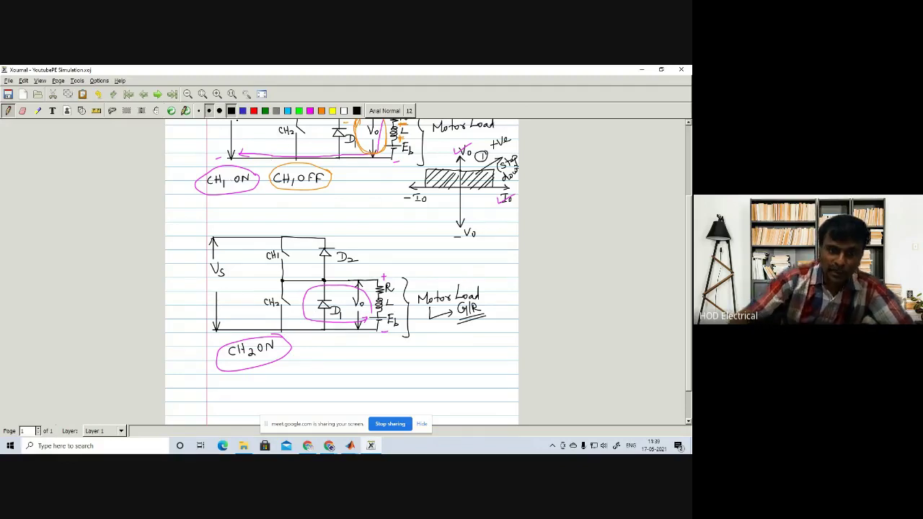
pyautogui.moveTo(336, 348); pyautogui.dragTo(340, 356)
pyautogui.moveTo(346, 346)
pyautogui.mouseDown()
pyautogui.moveTo(356, 358)
pyautogui.moveTo(360, 346)
pyautogui.mouseUp()
pyautogui.moveTo(366, 346)
pyautogui.mouseDown()
pyautogui.moveTo(376, 341)
pyautogui.moveTo(317, 359)
pyautogui.moveTo(393, 354)
pyautogui.moveTo(392, 344)
pyautogui.mouseUp()
# - Circle the CH2 OFF note in orange and trace its current path from the load through D2 to the supply and back
pyautogui.click(321, 111)
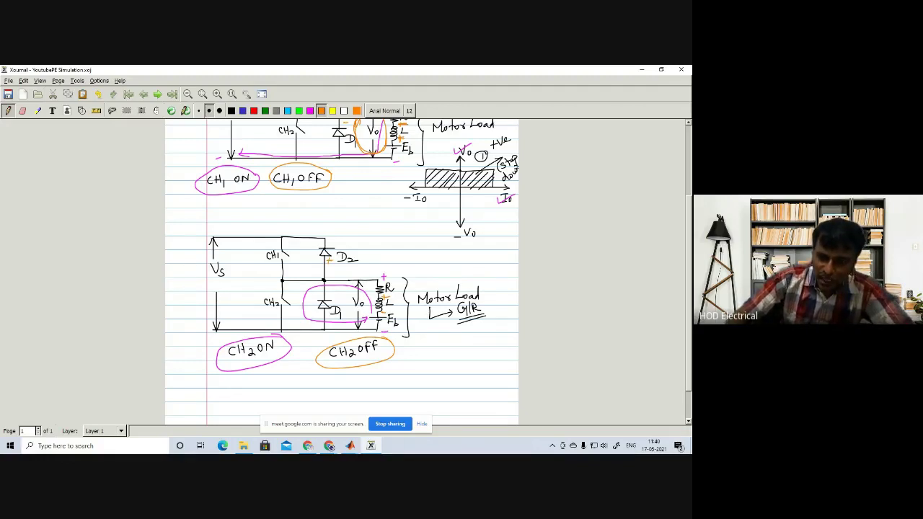
pyautogui.moveTo(374, 297)
pyautogui.mouseDown()
pyautogui.moveTo(371, 287)
pyautogui.moveTo(317, 285)
pyautogui.moveTo(304, 245)
pyautogui.moveTo(228, 245)
pyautogui.mouseUp()
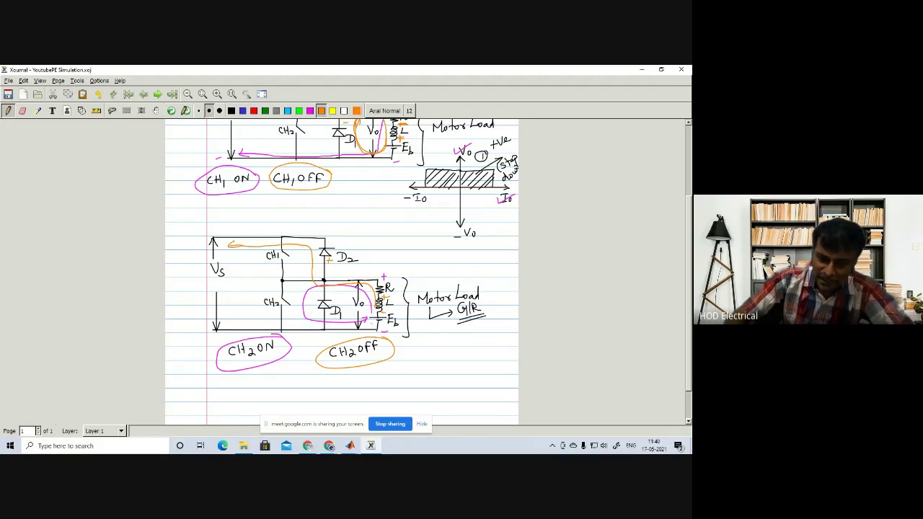
pyautogui.moveTo(232, 323); pyautogui.dragTo(353, 322)
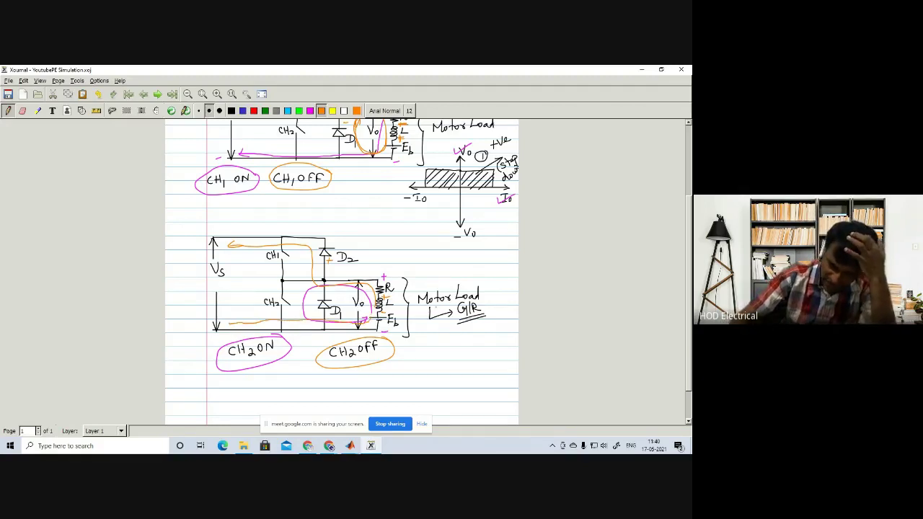
# - Write VL = L di/dt in orange with an arrow from the second circuit's inductor, and circle the equation and Eb
pyautogui.moveTo(395, 301)
pyautogui.mouseDown()
pyautogui.moveTo(447, 254)
pyautogui.moveTo(459, 257)
pyautogui.mouseUp()
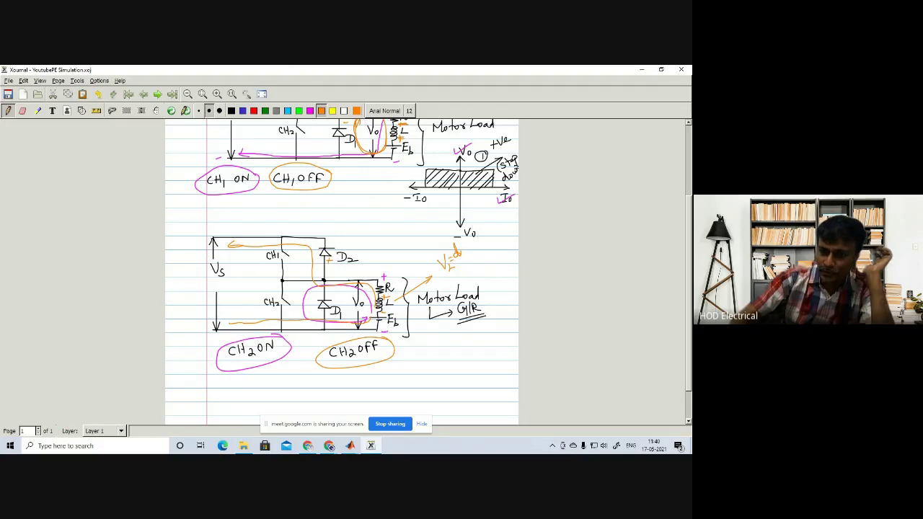
pyautogui.click(100, 94)
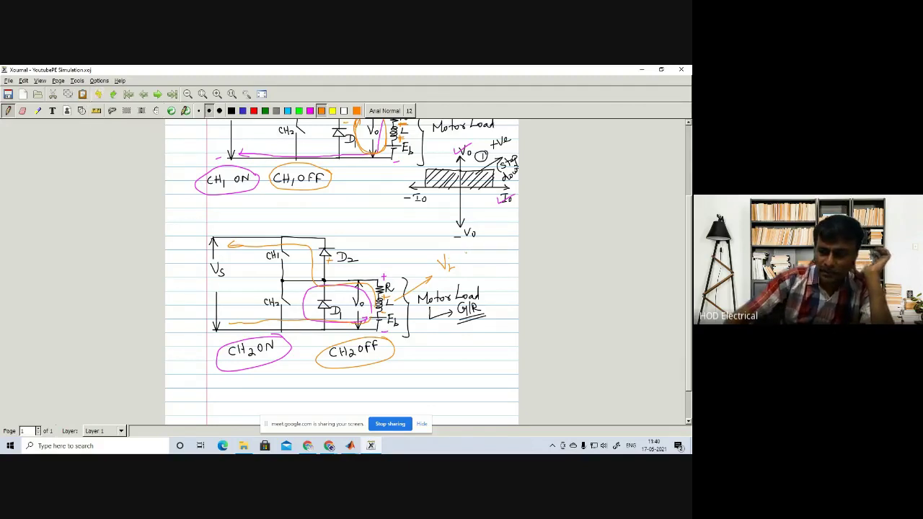
pyautogui.moveTo(463, 252)
pyautogui.mouseDown()
pyautogui.moveTo(469, 261)
pyautogui.moveTo(491, 235)
pyautogui.moveTo(501, 247)
pyautogui.mouseUp()
pyautogui.moveTo(483, 261); pyautogui.dragTo(491, 265)
pyautogui.moveTo(497, 251); pyautogui.dragTo(498, 265)
pyautogui.moveTo(493, 257)
pyautogui.mouseDown()
pyautogui.moveTo(501, 255)
pyautogui.moveTo(468, 238)
pyautogui.moveTo(509, 276)
pyautogui.moveTo(505, 241)
pyautogui.mouseUp()
pyautogui.moveTo(413, 310)
pyautogui.mouseDown()
pyautogui.moveTo(385, 320)
pyautogui.moveTo(417, 306)
pyautogui.mouseUp()
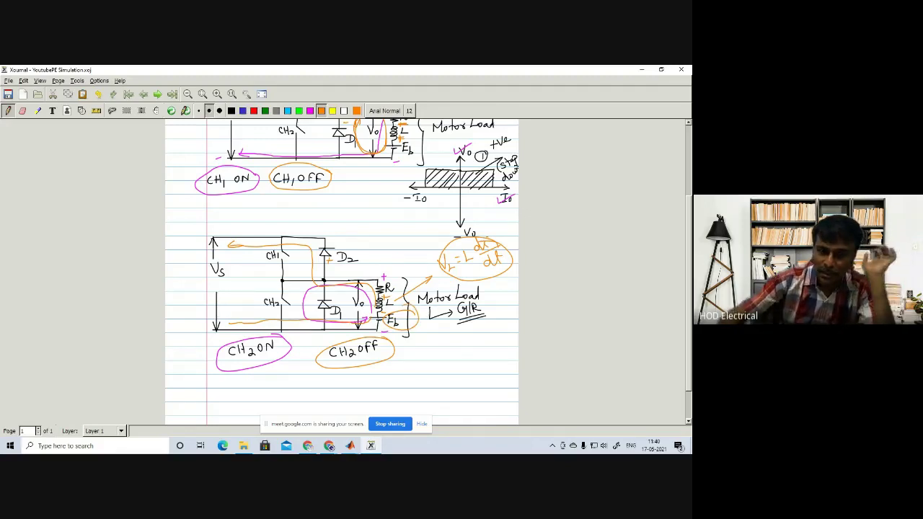
# - Mark the plus and minus polarity on the second circuit's supply terminals in orange
pyautogui.moveTo(208, 225); pyautogui.dragTo(208, 233)
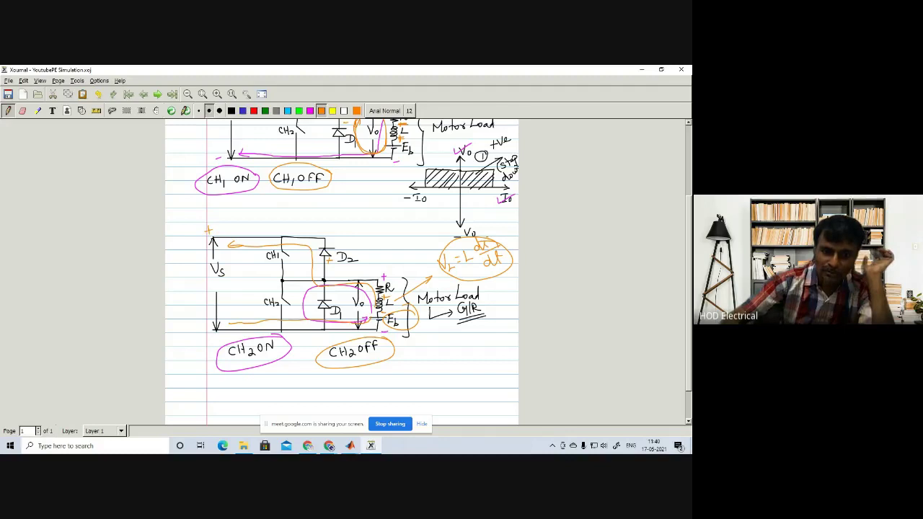
pyautogui.moveTo(208, 332); pyautogui.dragTo(197, 336)
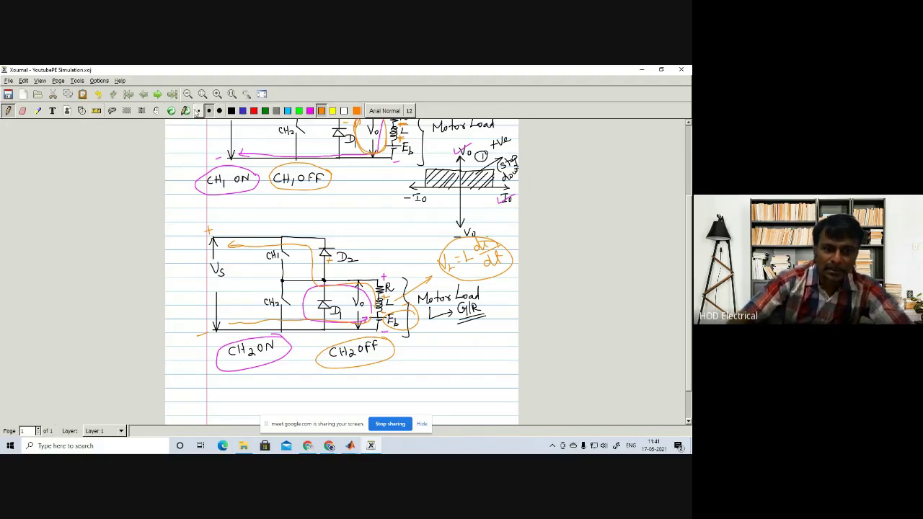
# - Write the circled equation Vo = δVs below the first circuit and Vo = Vs/(1-δ) with an arrow from D2, in black
pyautogui.click(231, 111)
pyautogui.moveTo(328, 193); pyautogui.dragTo(337, 193)
pyautogui.moveTo(346, 201); pyautogui.dragTo(345, 200)
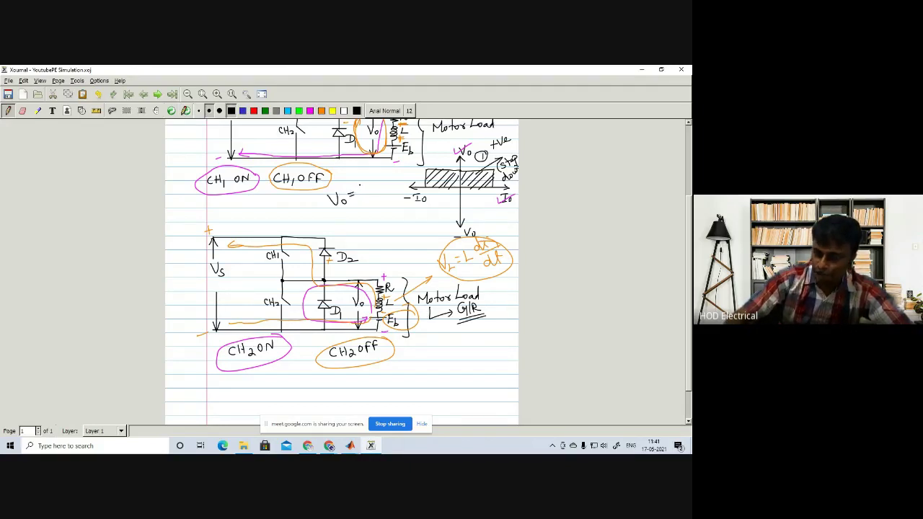
pyautogui.moveTo(361, 190)
pyautogui.mouseDown()
pyautogui.moveTo(395, 186)
pyautogui.moveTo(388, 171)
pyautogui.moveTo(330, 209)
pyautogui.moveTo(383, 173)
pyautogui.mouseUp()
pyautogui.moveTo(366, 256); pyautogui.dragTo(398, 234)
pyautogui.moveTo(399, 240)
pyautogui.mouseDown()
pyautogui.moveTo(417, 213)
pyautogui.moveTo(435, 216)
pyautogui.moveTo(420, 236)
pyautogui.moveTo(452, 235)
pyautogui.moveTo(408, 214)
pyautogui.moveTo(416, 241)
pyautogui.mouseUp()
pyautogui.moveTo(440, 202); pyautogui.dragTo(447, 231)
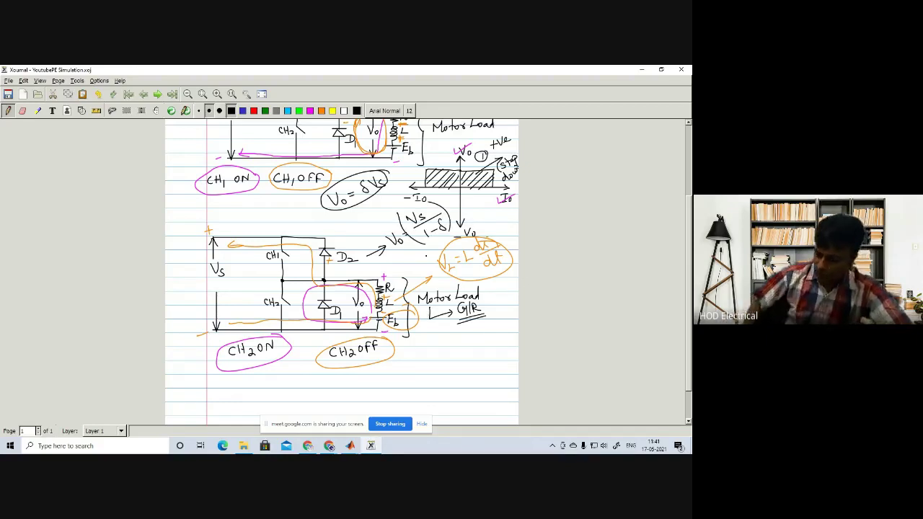
# - Write the combined equation Vo = (δ/(1-δ))Vs below the second circuit's load and underline it twice
pyautogui.scroll(-3, 680, 364)
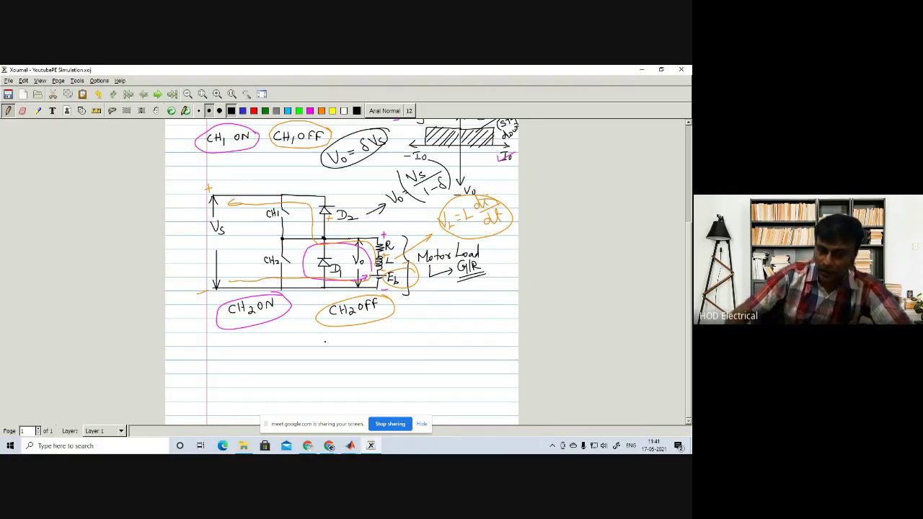
pyautogui.moveTo(401, 331); pyautogui.dragTo(433, 336)
pyautogui.moveTo(427, 341); pyautogui.dragTo(434, 341)
pyautogui.moveTo(463, 311)
pyautogui.mouseDown()
pyautogui.moveTo(457, 325)
pyautogui.moveTo(515, 327)
pyautogui.mouseUp()
pyautogui.moveTo(457, 342)
pyautogui.mouseDown()
pyautogui.moveTo(457, 350)
pyautogui.moveTo(480, 350)
pyautogui.mouseUp()
pyautogui.moveTo(443, 309); pyautogui.dragTo(445, 352)
pyautogui.moveTo(483, 307); pyautogui.dragTo(484, 356)
pyautogui.moveTo(497, 316)
pyautogui.mouseDown()
pyautogui.moveTo(504, 328)
pyautogui.moveTo(508, 314)
pyautogui.mouseUp()
pyautogui.moveTo(515, 322); pyautogui.dragTo(509, 329)
pyautogui.moveTo(439, 365); pyautogui.dragTo(483, 363)
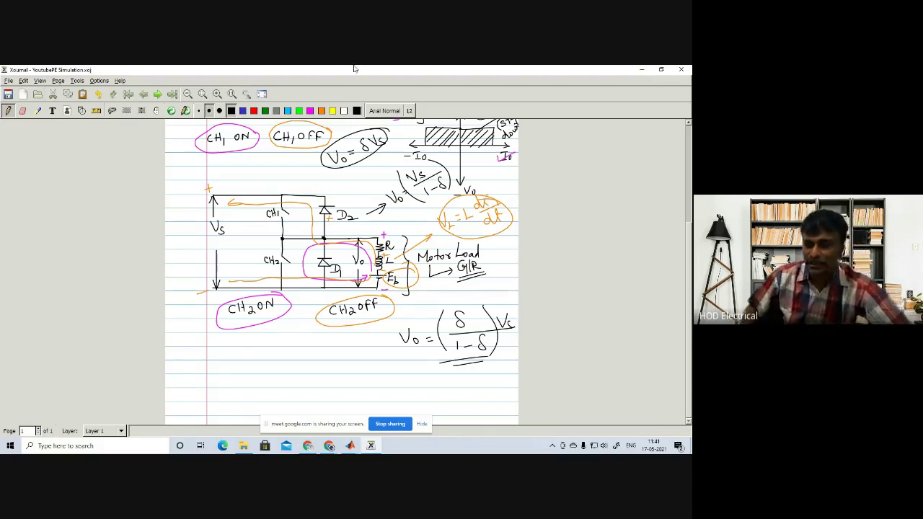
# - Switch to the BuckBoostConverter model in Simulink and bring the converter circuit into view
pyautogui.click(640, 69)
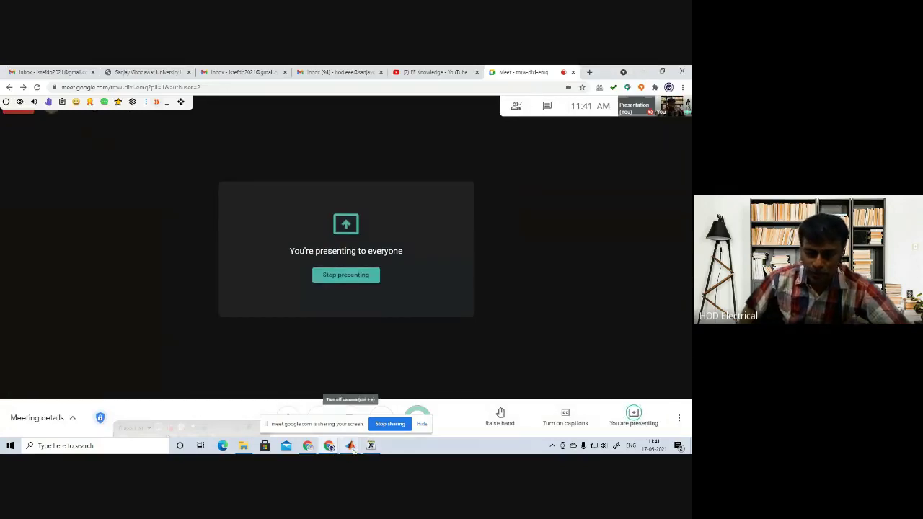
pyautogui.moveTo(349, 445)
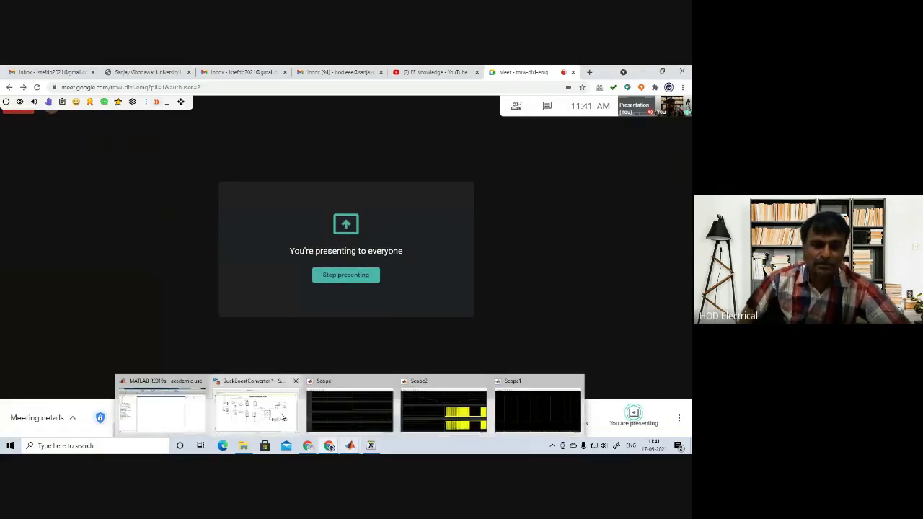
pyautogui.click(281, 417)
pyautogui.moveTo(672, 240); pyautogui.dragTo(671, 217)
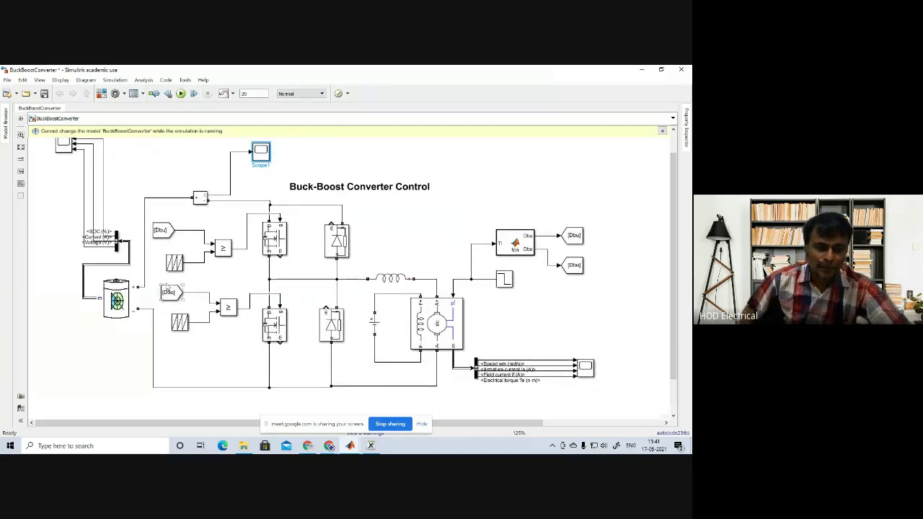
# - Review the Battery block's type, nominal voltage, rated capacity and initial state of charge, then close its parameters
pyautogui.click(117, 297)
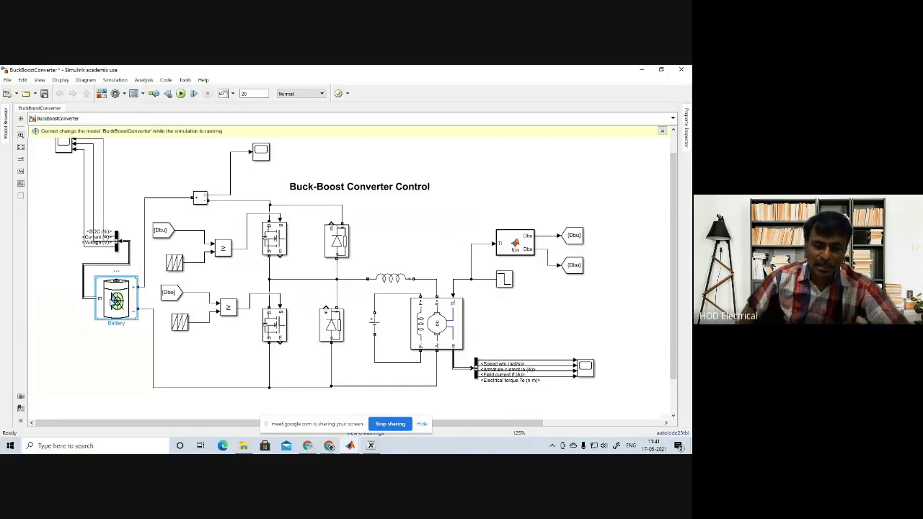
pyautogui.doubleClick(118, 297)
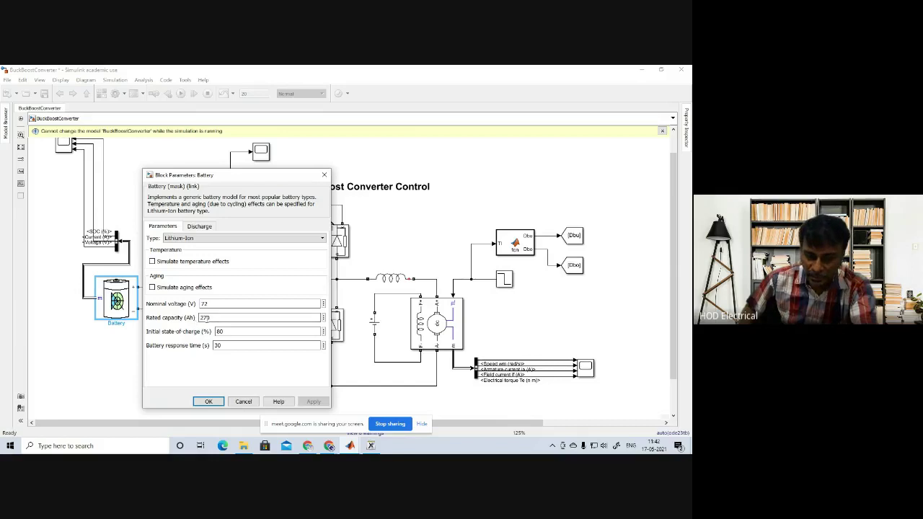
pyautogui.doubleClick(206, 317)
pyautogui.doubleClick(235, 331)
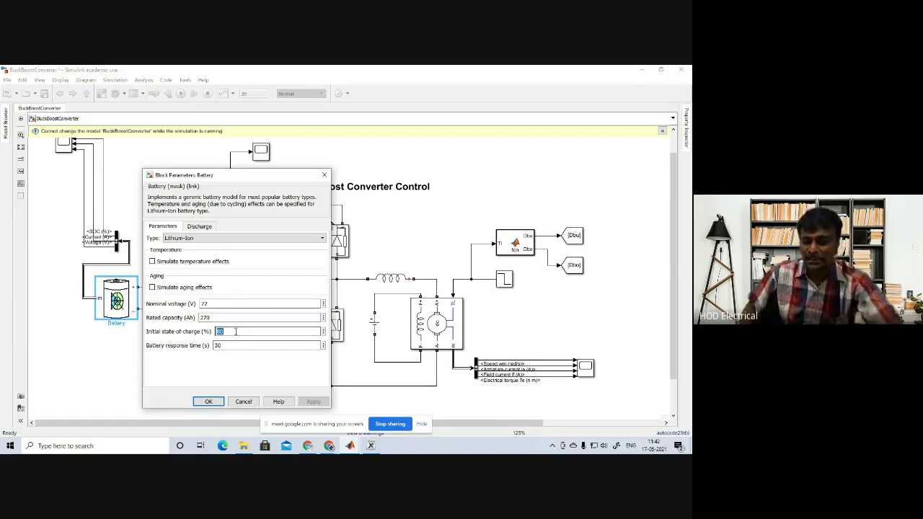
pyautogui.click(209, 401)
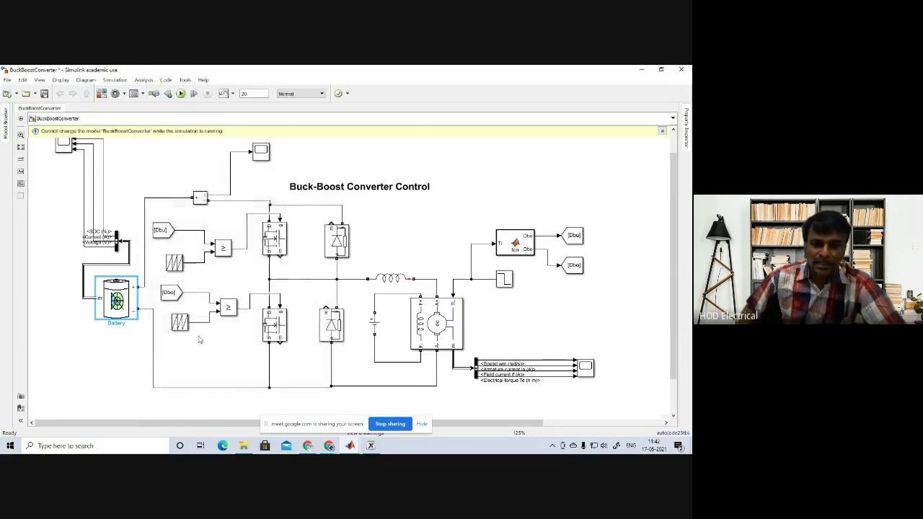
# - Point out the two MOSFETs, the two diodes and the series inductor in the converter model
pyautogui.moveTo(673, 290)
pyautogui.mouseDown()
pyautogui.moveTo(670, 273)
pyautogui.moveTo(671, 285)
pyautogui.mouseUp()
pyautogui.click(273, 248)
pyautogui.click(268, 333)
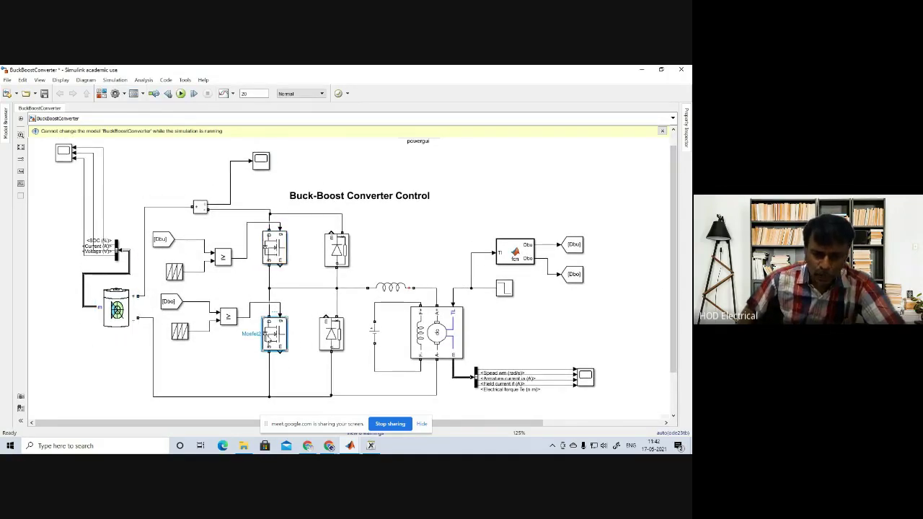
pyautogui.click(278, 264)
pyautogui.click(276, 343)
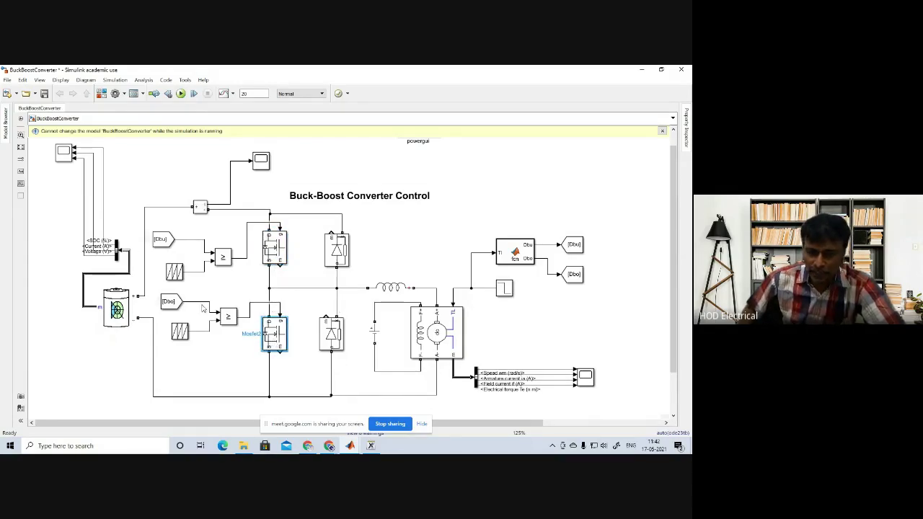
pyautogui.click(339, 260)
pyautogui.click(330, 330)
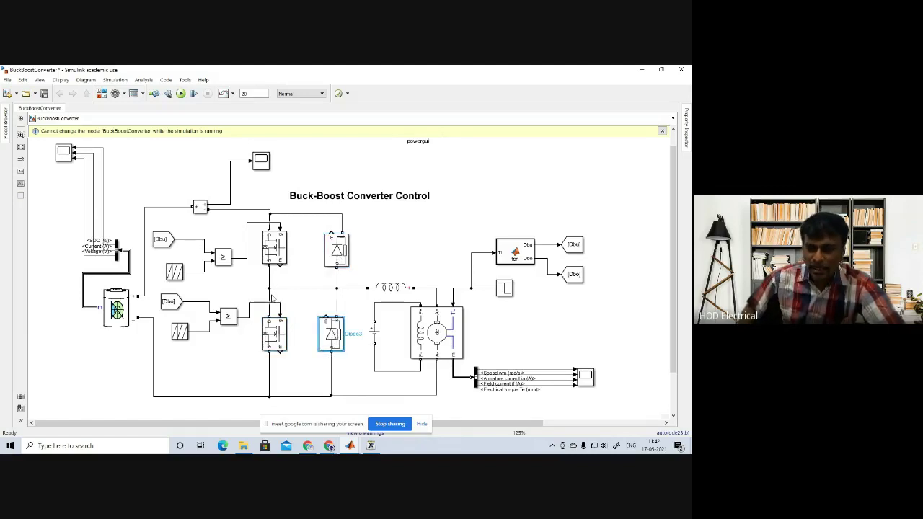
pyautogui.click(396, 290)
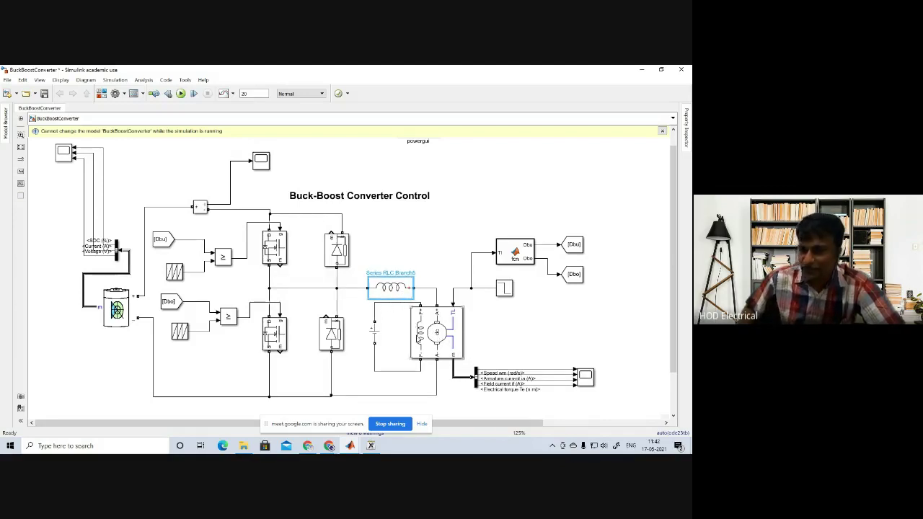
# - Review the DC Machine block's preset model, mechanical input and field type, then close its parameters
pyautogui.doubleClick(439, 333)
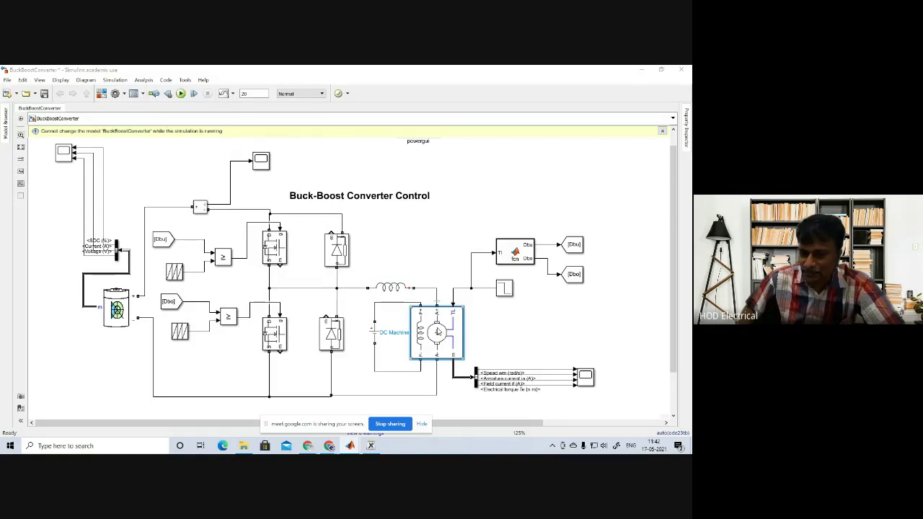
pyautogui.click(505, 300)
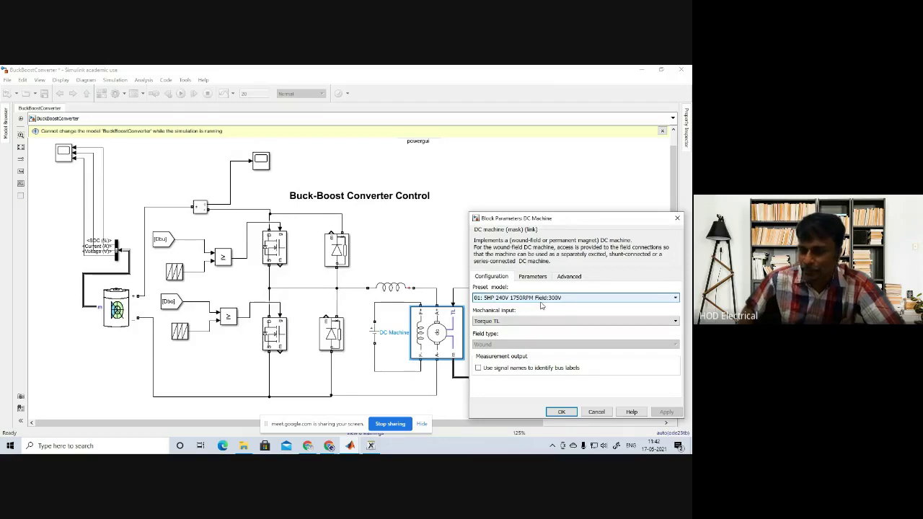
pyautogui.click(562, 412)
# - Check the amplitude of the DC Voltage Source feeding the machine's field, then point out the scope for the machine measurements
pyautogui.doubleClick(374, 335)
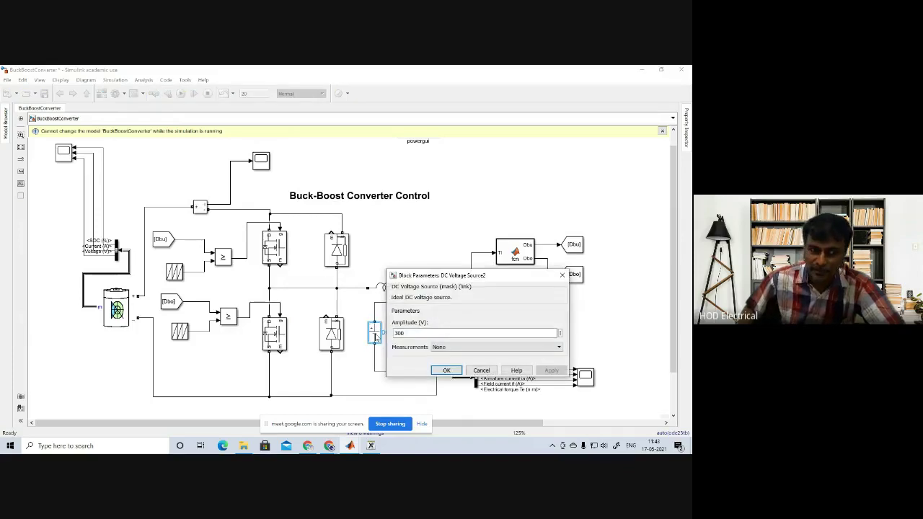
pyautogui.click(398, 336)
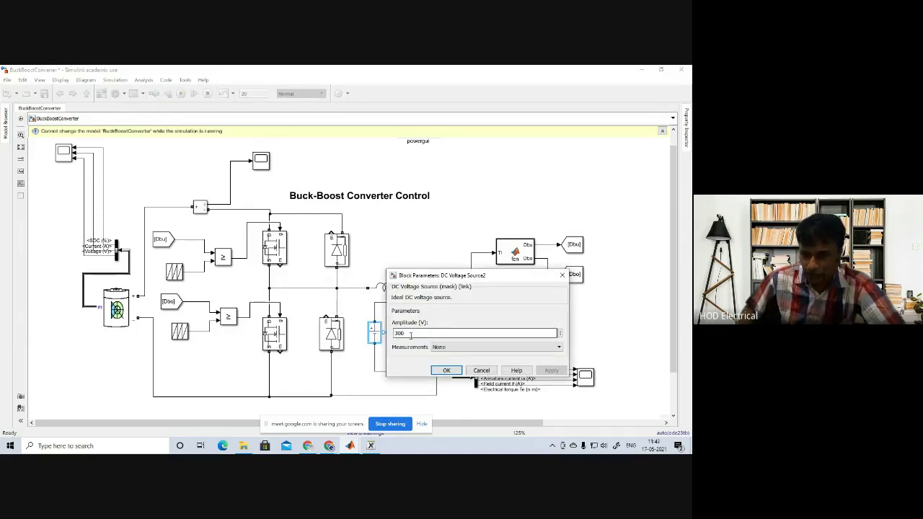
pyautogui.click(447, 369)
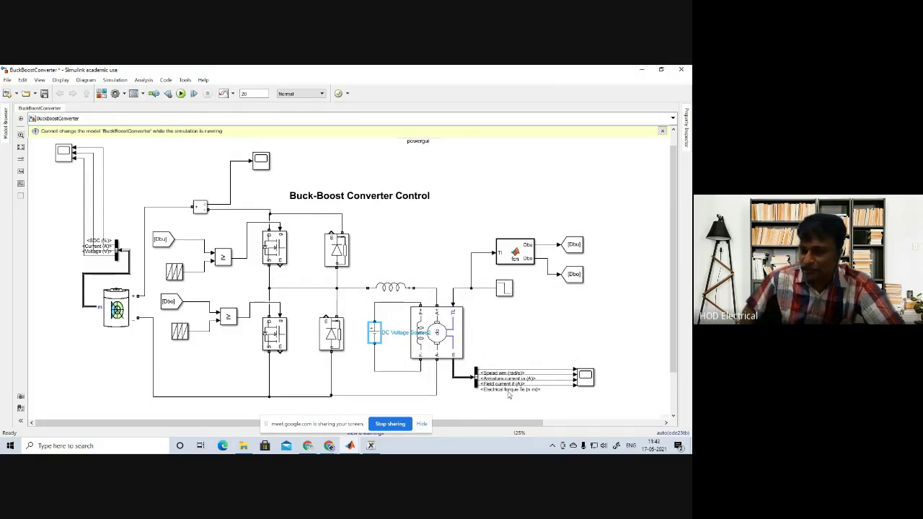
pyautogui.click(586, 375)
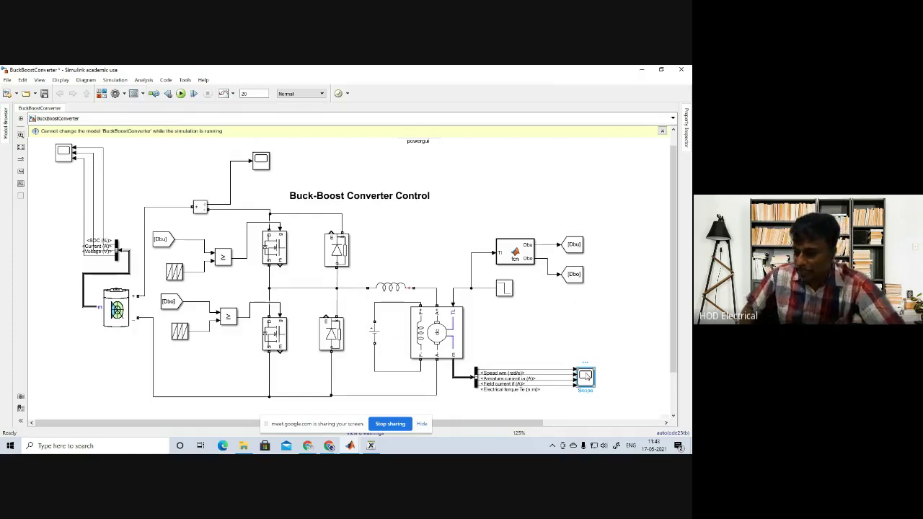
# - Review the Step block's step time, initial value and final value against the simulation stop time, then close its parameters
pyautogui.doubleClick(503, 287)
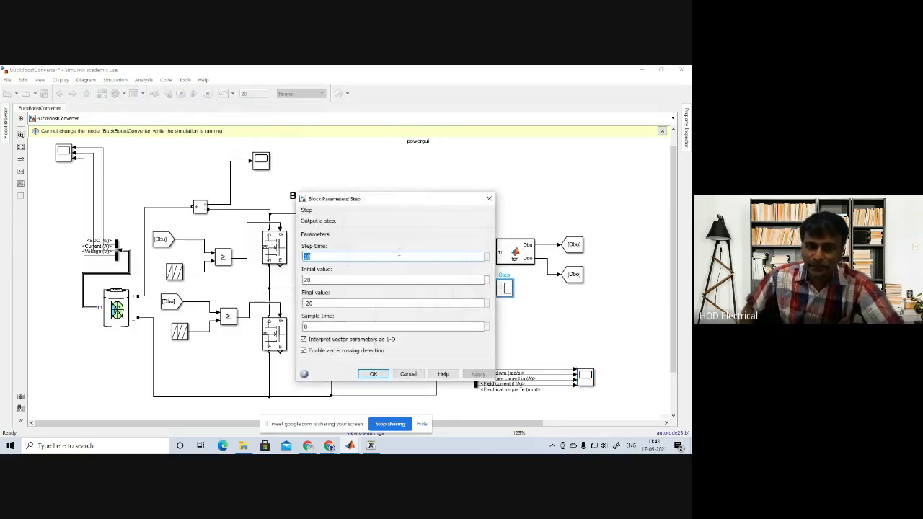
pyautogui.click(408, 374)
pyautogui.doubleClick(256, 94)
pyautogui.doubleClick(504, 288)
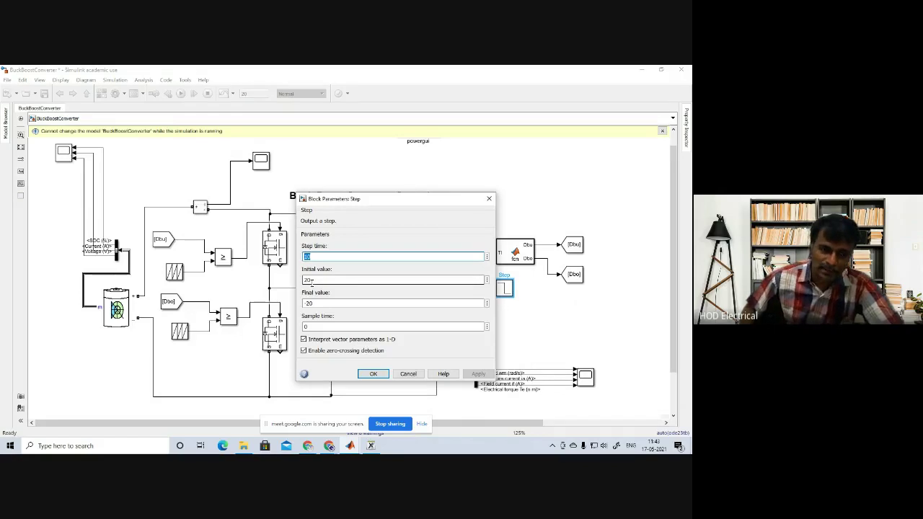
pyautogui.click(313, 283)
pyautogui.doubleClick(317, 282)
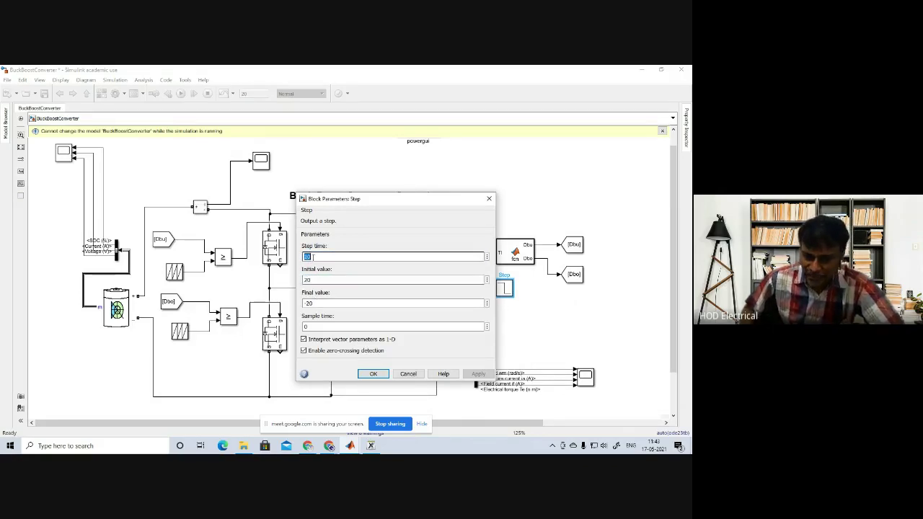
pyautogui.click(316, 303)
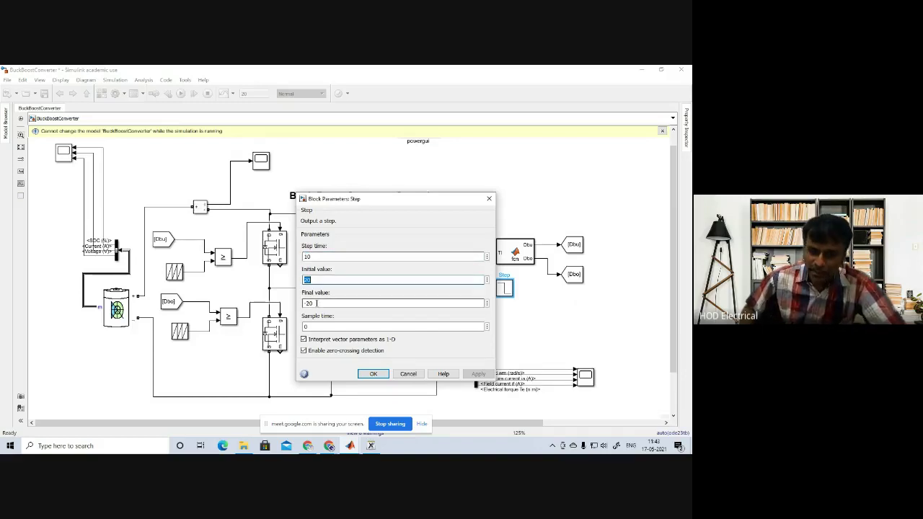
pyautogui.doubleClick(316, 302)
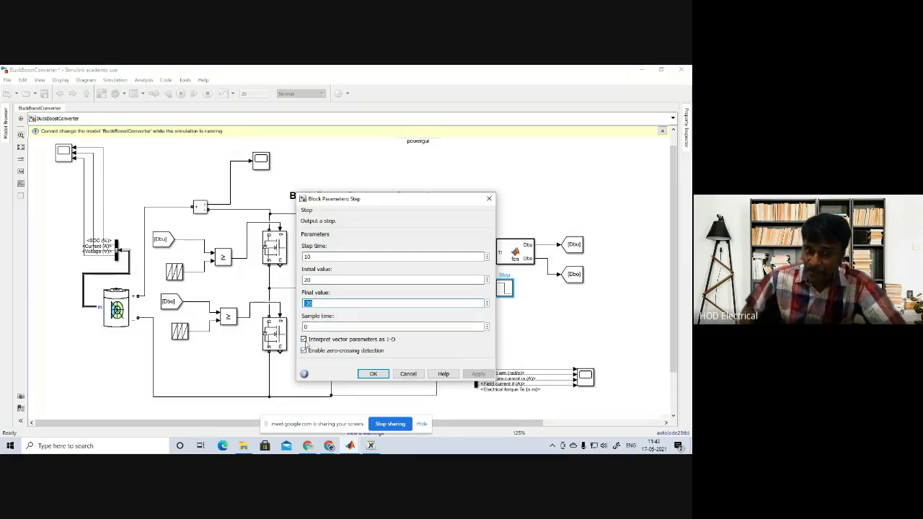
pyautogui.click(313, 280)
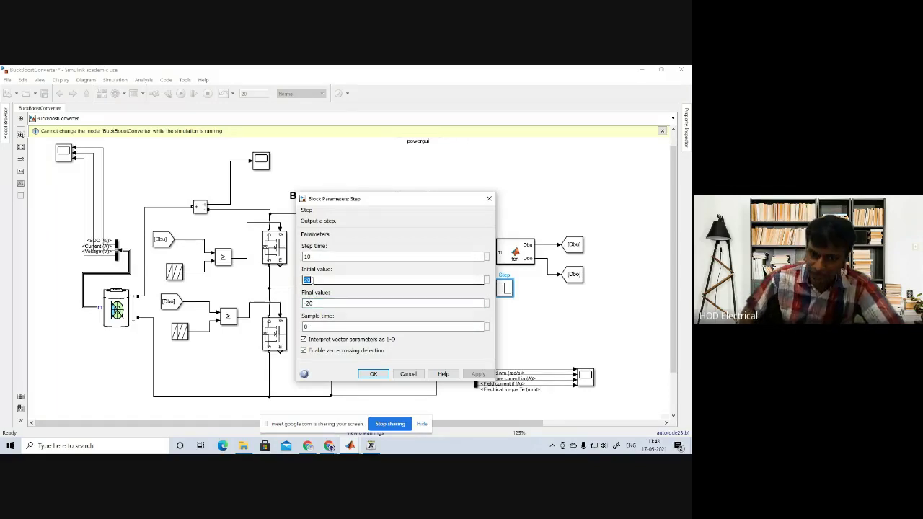
pyautogui.doubleClick(310, 304)
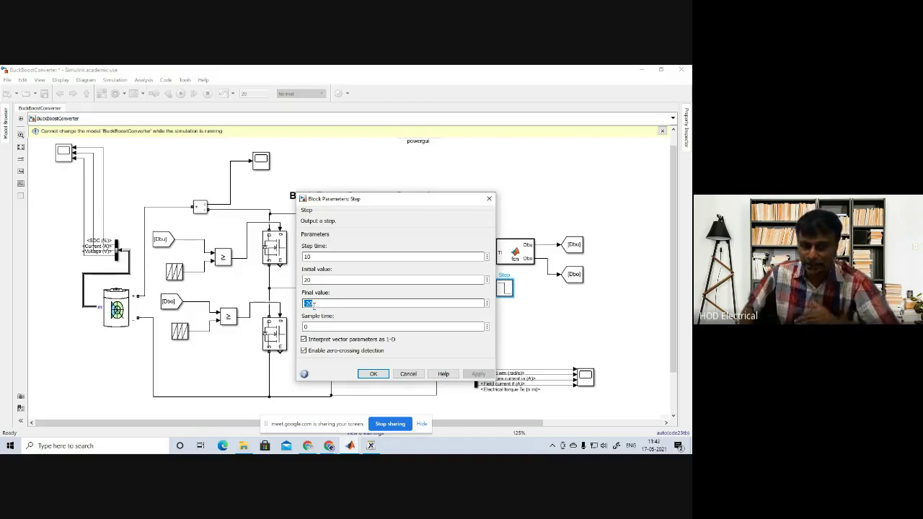
pyautogui.click(373, 374)
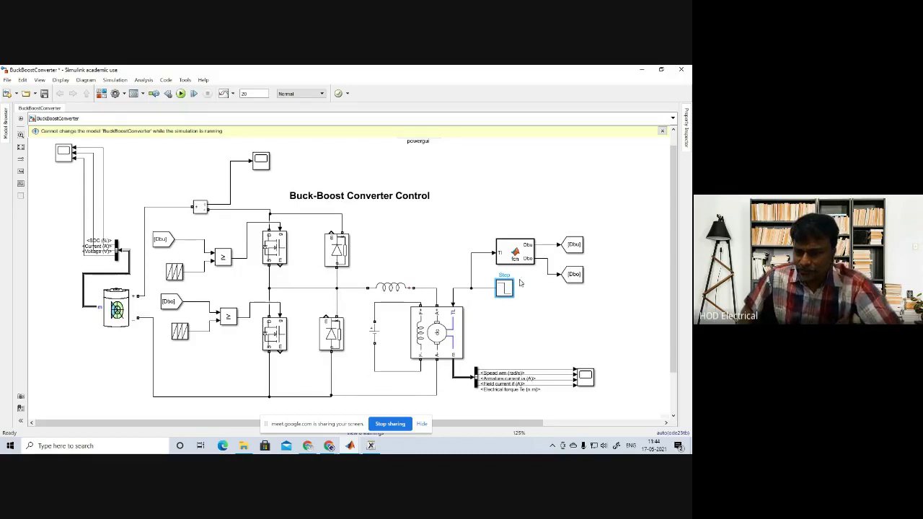
# - Examine the MATLAB Function block's code assigning Dbu and Dbo for positive and non-positive torque, then return to the converter model
pyautogui.click(516, 257)
pyautogui.doubleClick(516, 256)
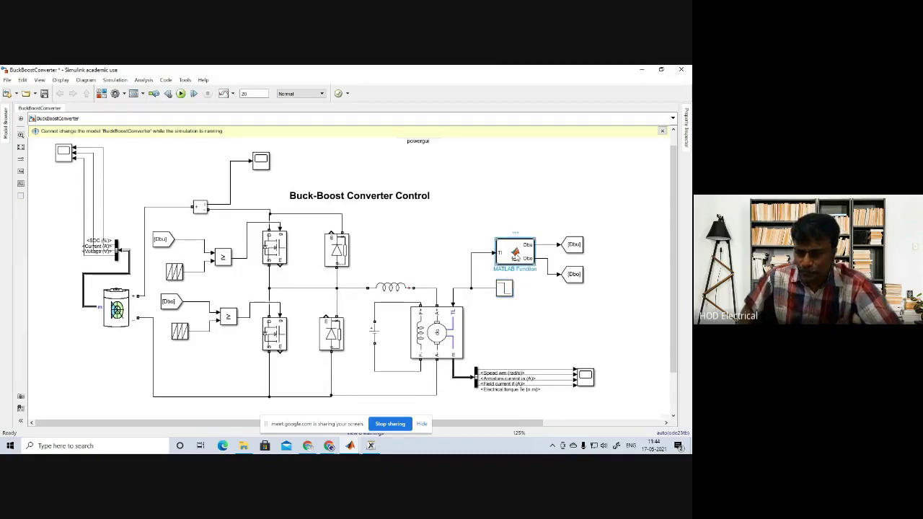
pyautogui.click(642, 72)
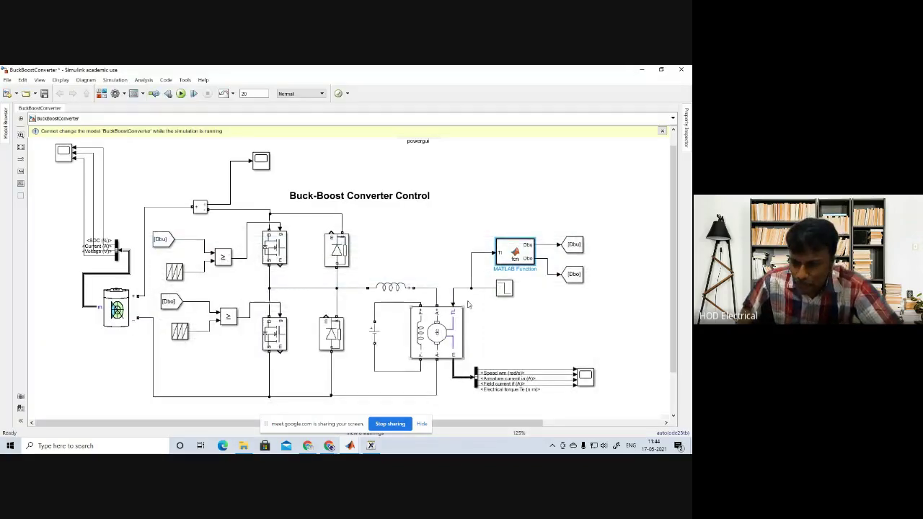
pyautogui.doubleClick(505, 256)
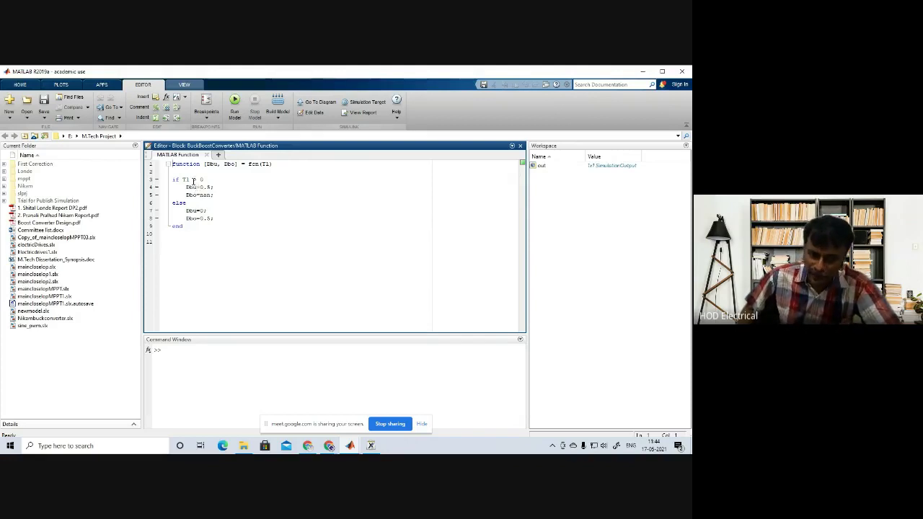
pyautogui.click(215, 186)
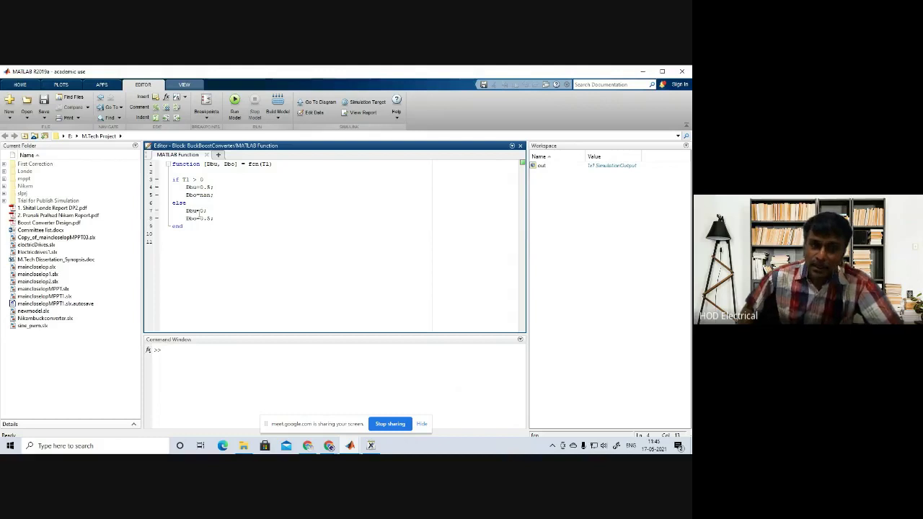
pyautogui.click(213, 209)
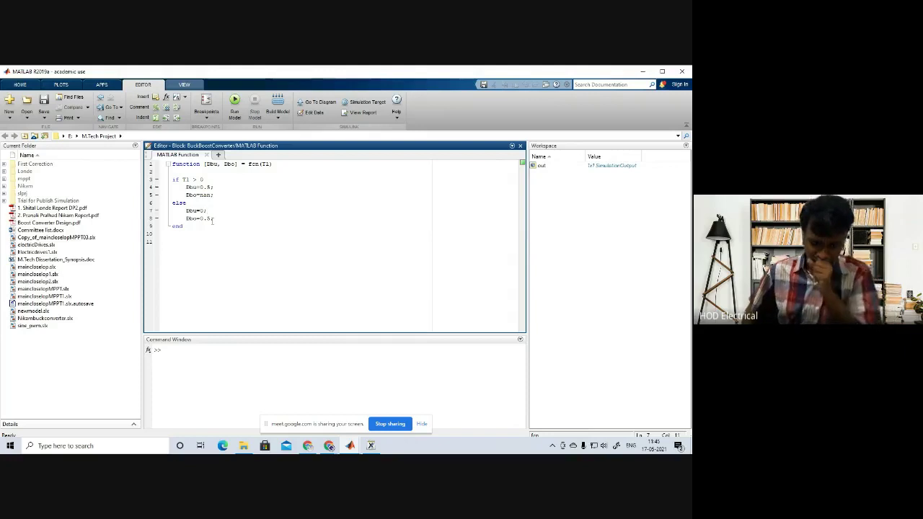
pyautogui.click(642, 71)
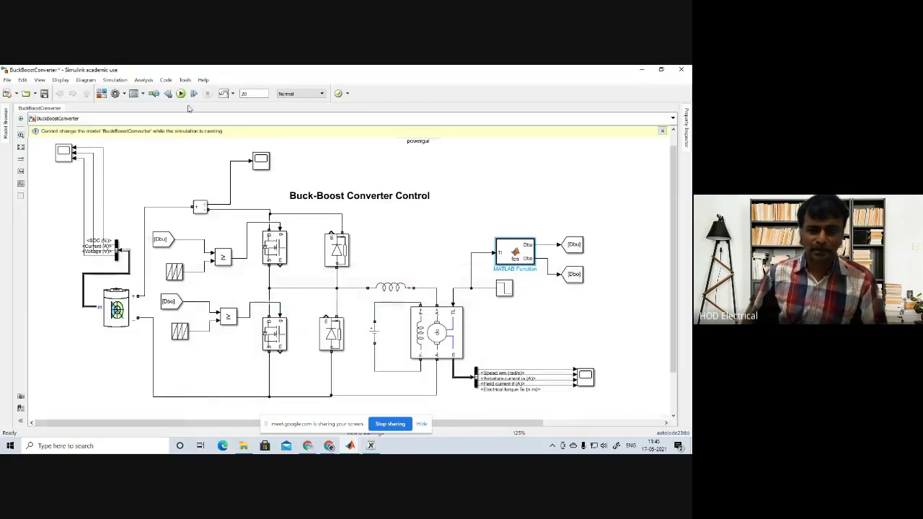
# - Trace the Dbu signal from its From block through the relational operator to the upper MOSFET's gate
pyautogui.scroll(1, 672, 271)
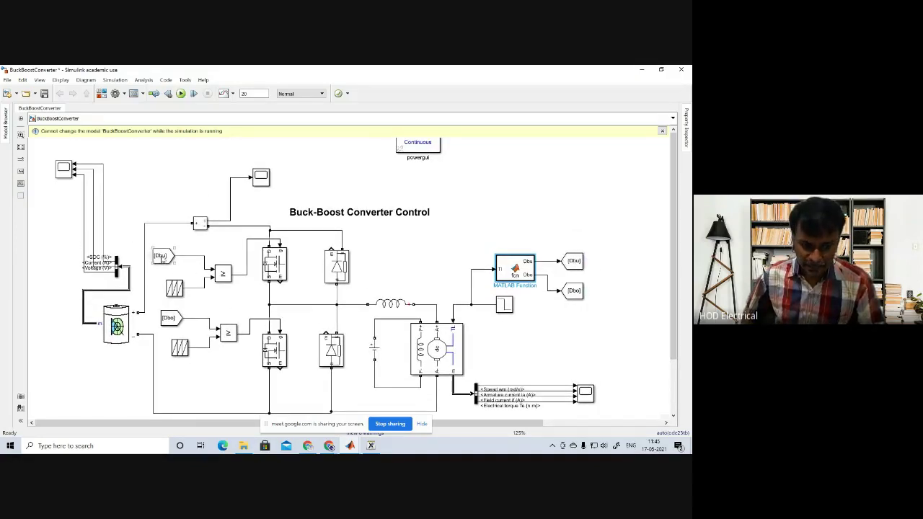
pyautogui.click(162, 257)
pyautogui.click(226, 282)
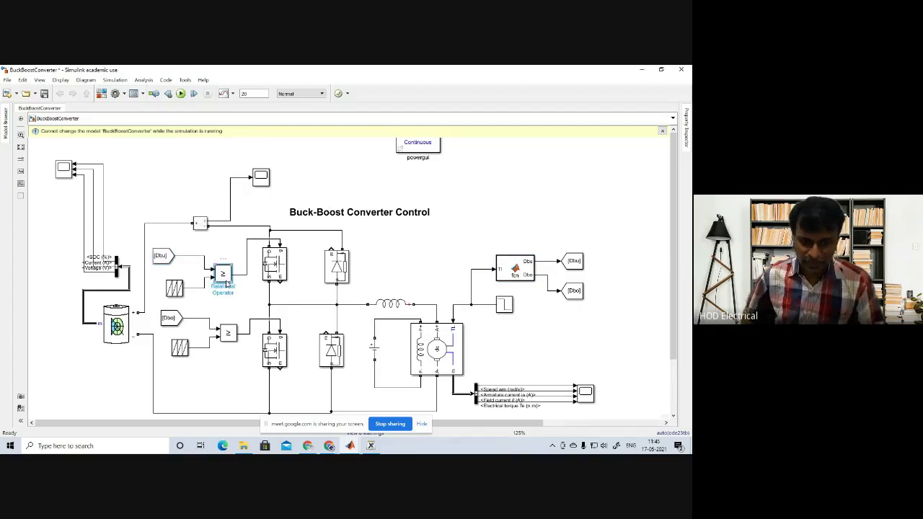
pyautogui.click(275, 268)
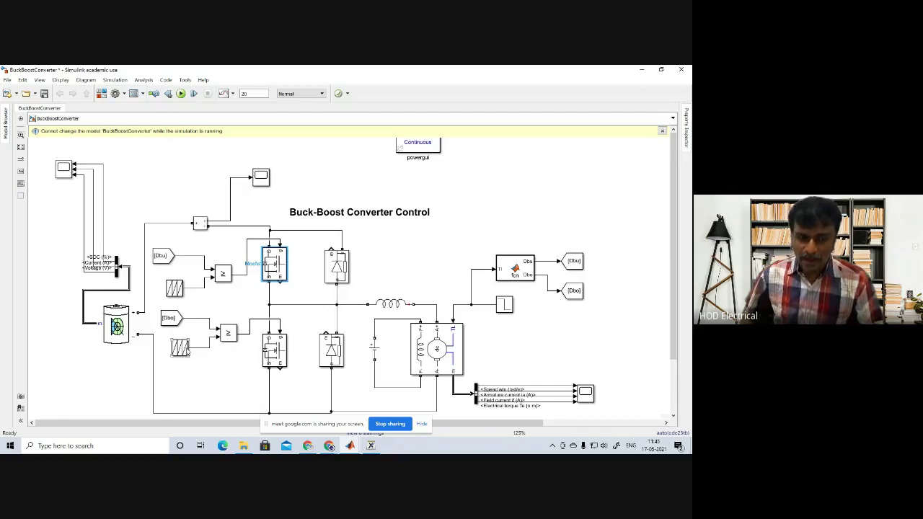
# - Review the time values and output values of both Repeating Sequence blocks, closing each block's parameters
pyautogui.doubleClick(175, 288)
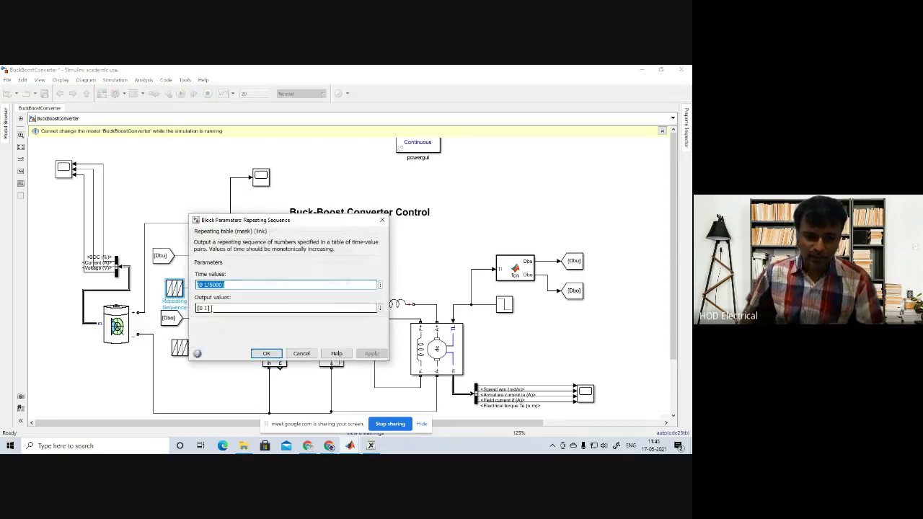
pyautogui.click(217, 286)
pyautogui.click(203, 286)
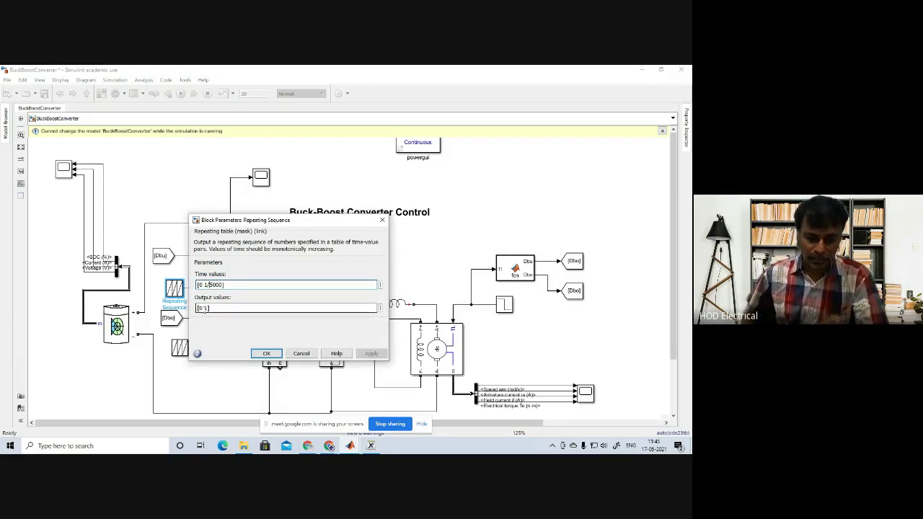
pyautogui.click(206, 285)
pyautogui.click(209, 308)
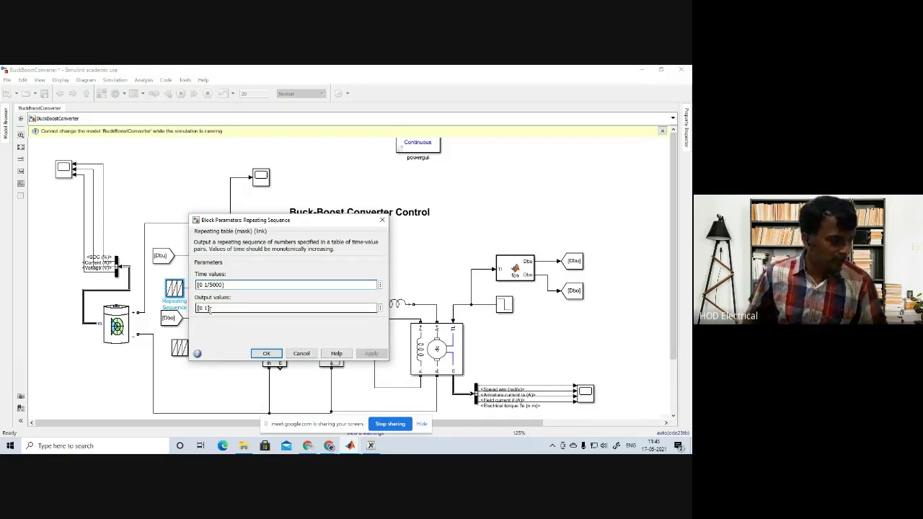
pyautogui.click(266, 353)
pyautogui.doubleClick(179, 348)
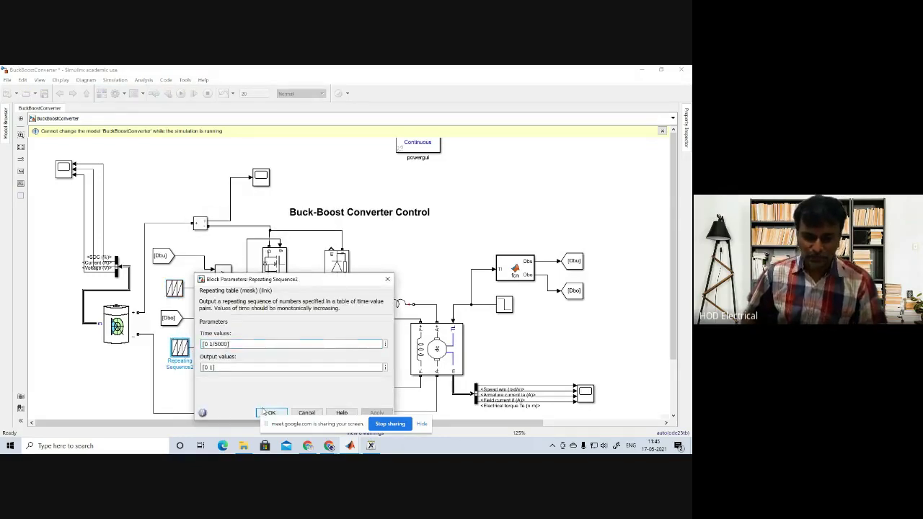
pyautogui.click(266, 412)
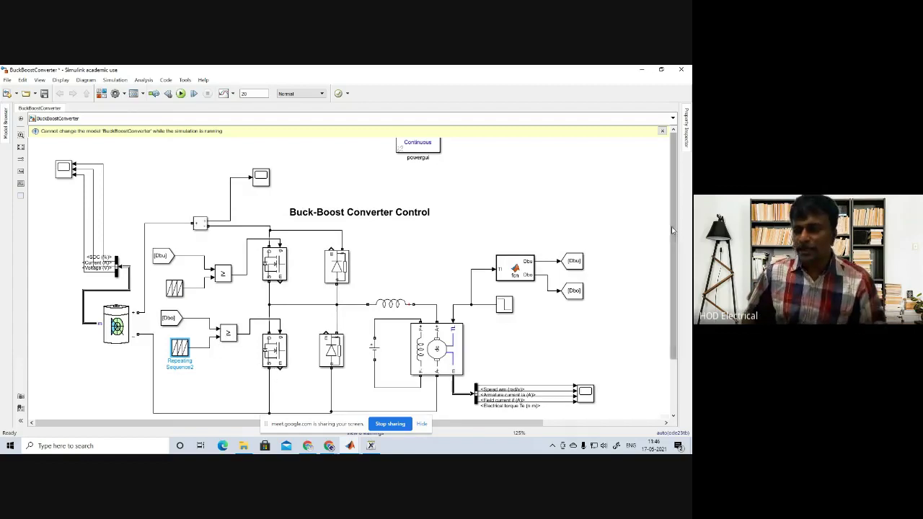
# - Run the buck-boost converter simulation and hide the screen-sharing notice covering the model
pyautogui.scroll(-1, 678, 221)
pyautogui.scroll(1, 677, 225)
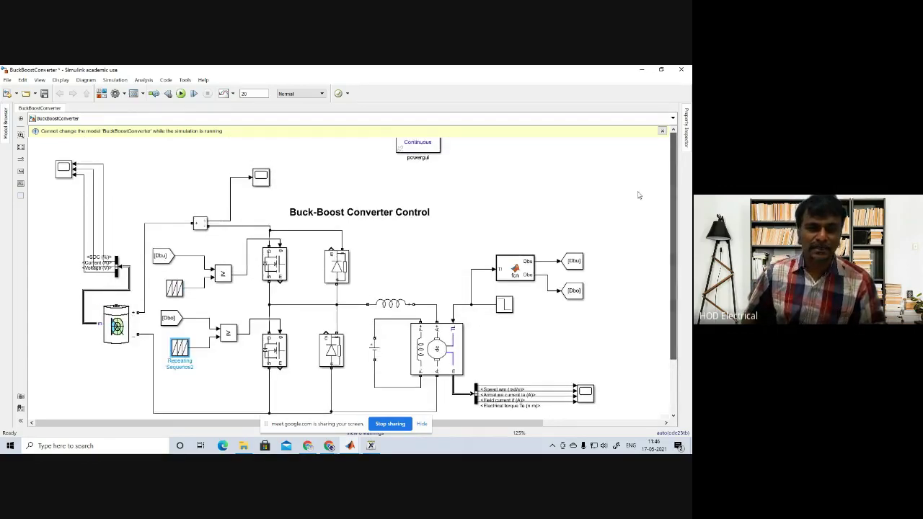
pyautogui.click(182, 94)
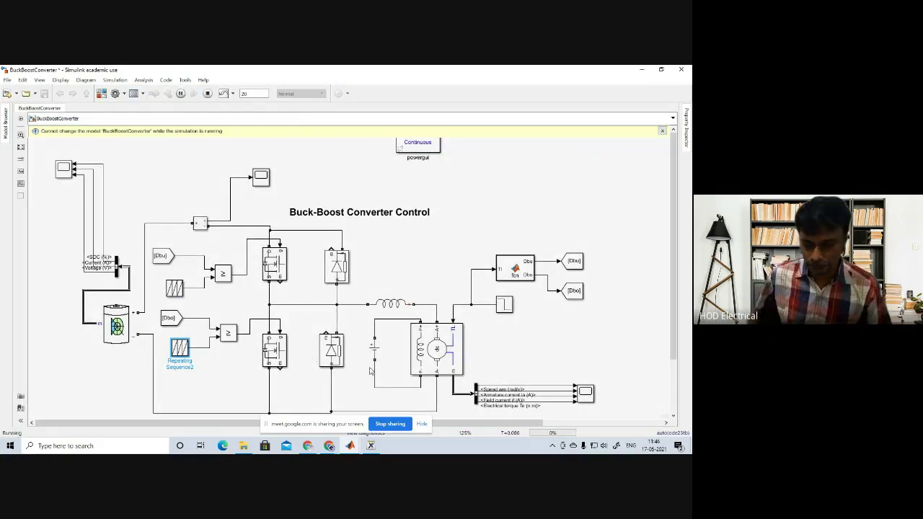
pyautogui.click(422, 425)
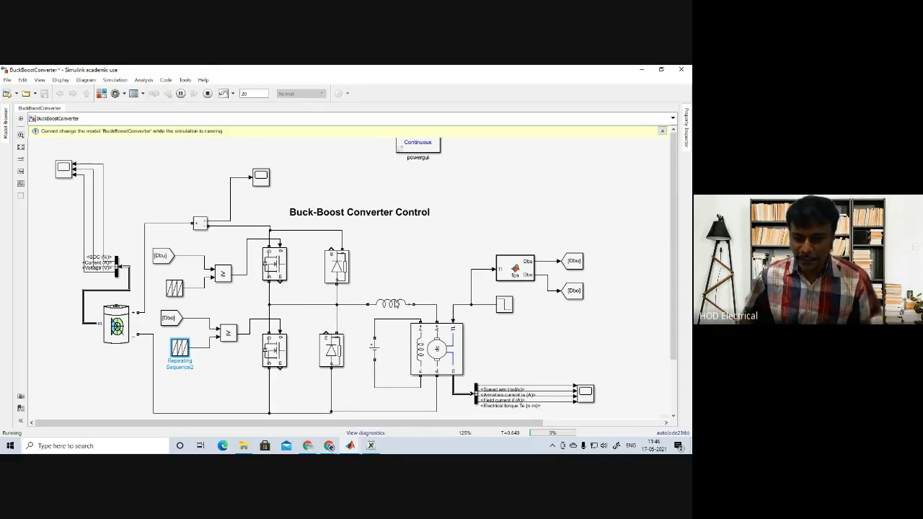
# - Check the series inductor's branch type and inductance during the simulation, then point out the Step block and the lower diode
pyautogui.doubleClick(395, 303)
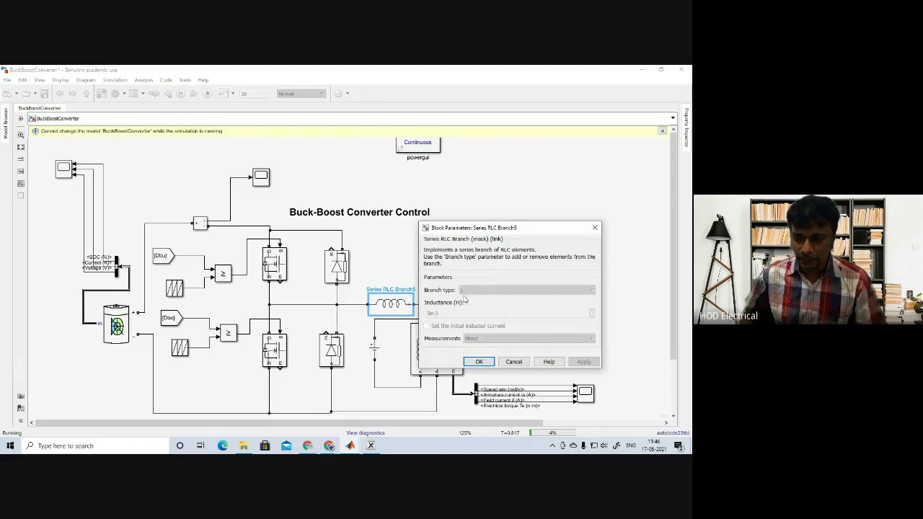
pyautogui.click(479, 362)
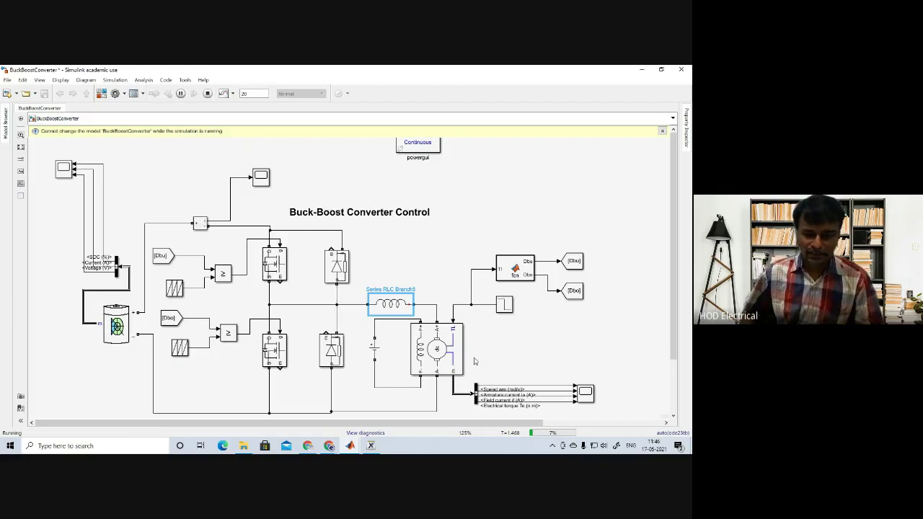
pyautogui.click(504, 306)
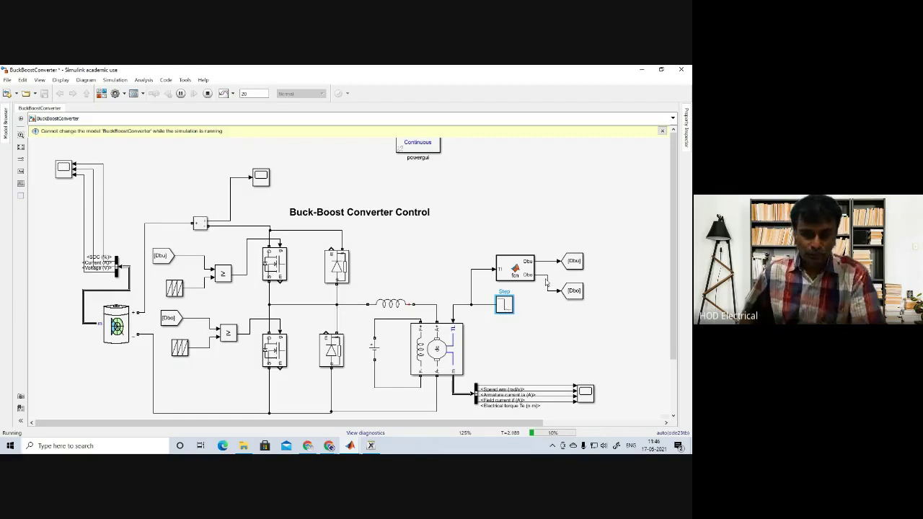
pyautogui.click(335, 360)
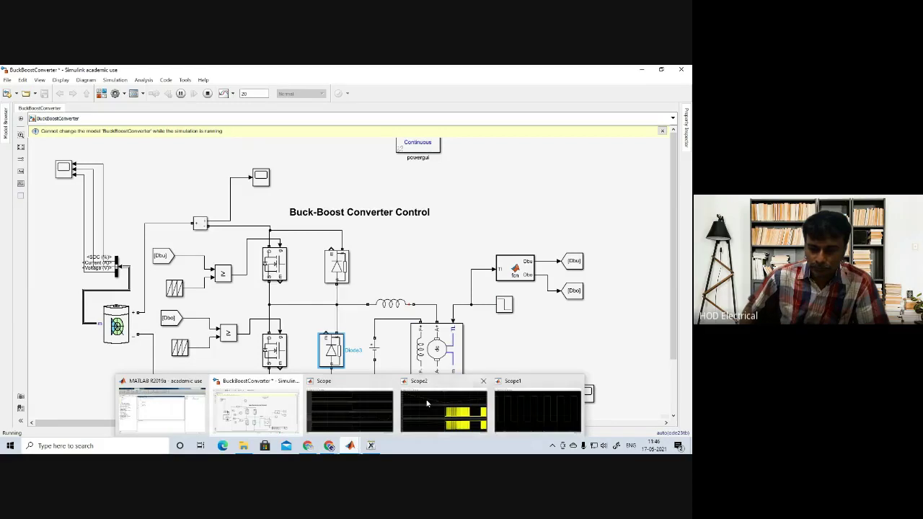
# - Review the motor's speed, armature current, field current and torque traces during the simulation, scaling the axes to fit before hiding the scope
pyautogui.click(183, 222)
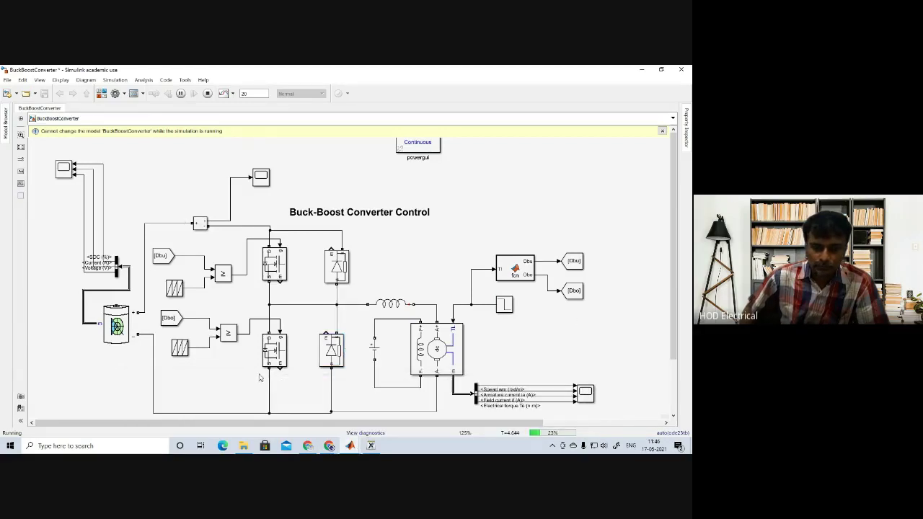
pyautogui.moveTo(350, 447)
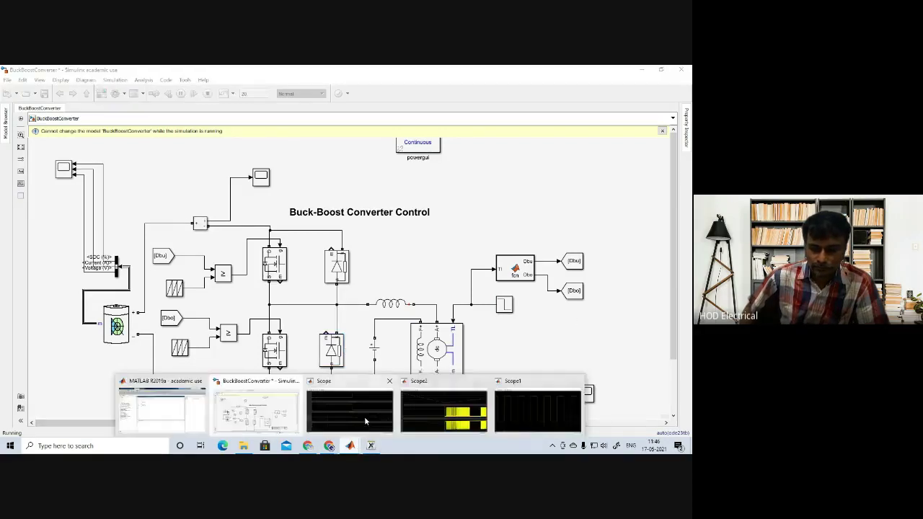
pyautogui.click(364, 416)
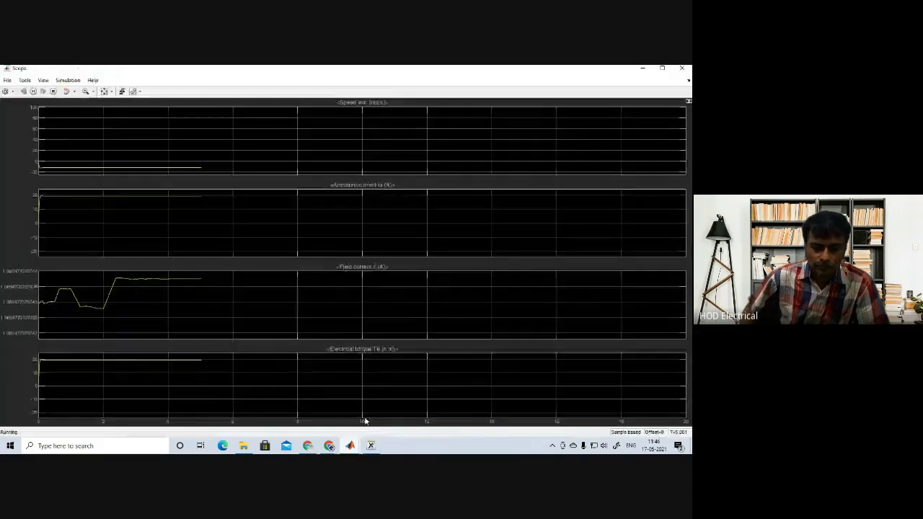
pyautogui.click(104, 91)
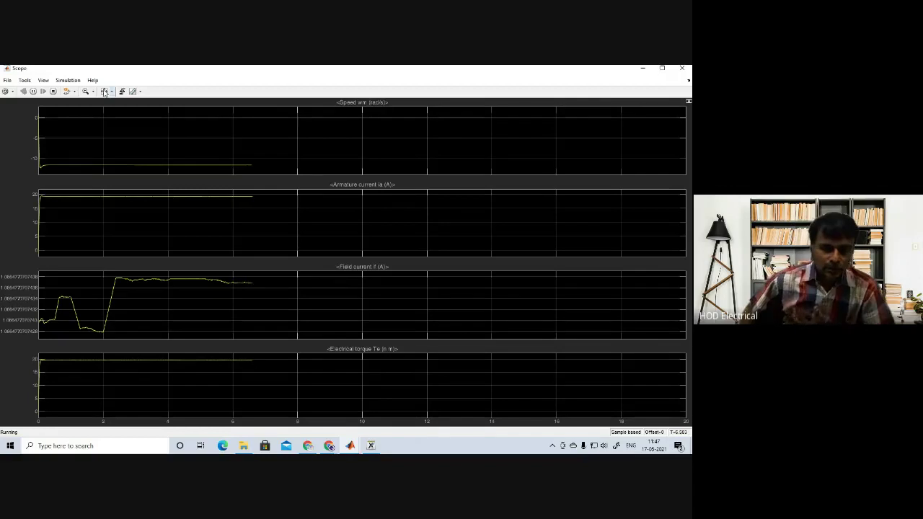
pyautogui.click(643, 68)
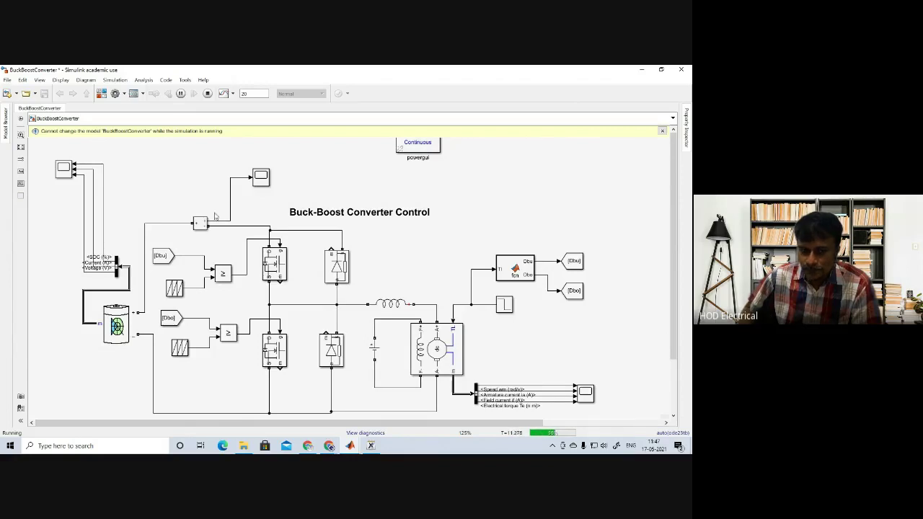
# - Open the battery scope and examine the SOC, current and voltage traces over the 20 s run
pyautogui.scroll(1, 216, 220)
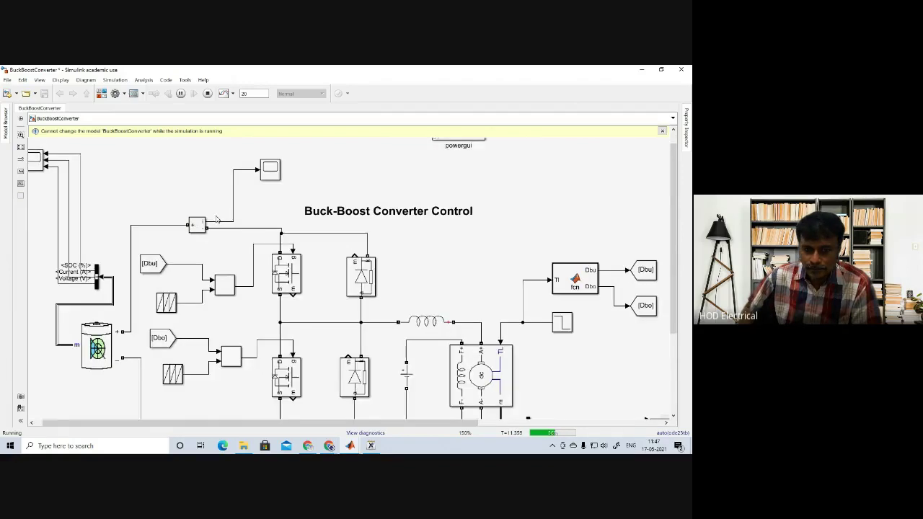
pyautogui.scroll(-1, 216, 220)
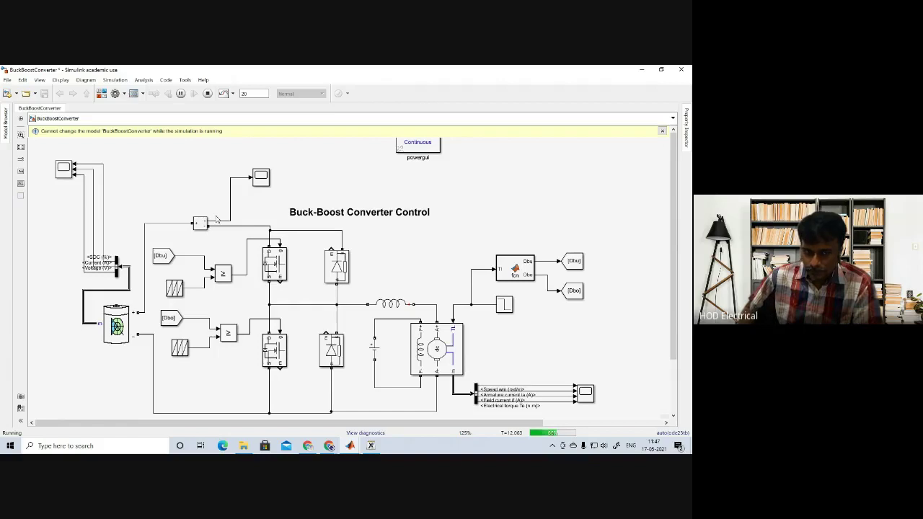
pyautogui.click(62, 170)
pyautogui.doubleClick(63, 171)
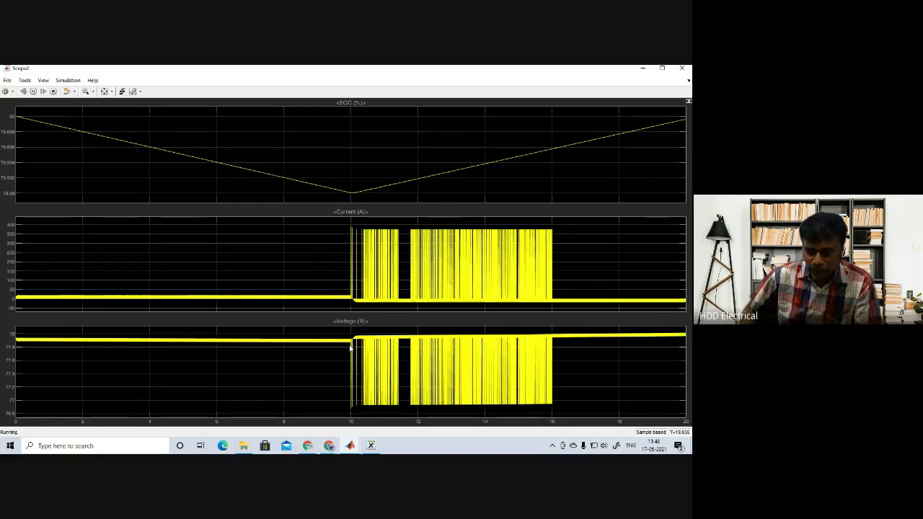
# - Magnify the battery current around 4.07 s to examine its individual pulses, then restore the full time range
pyautogui.click(104, 93)
pyautogui.click(85, 92)
pyautogui.moveTo(192, 295); pyautogui.dragTo(195, 300)
pyautogui.moveTo(151, 243); pyautogui.dragTo(157, 282)
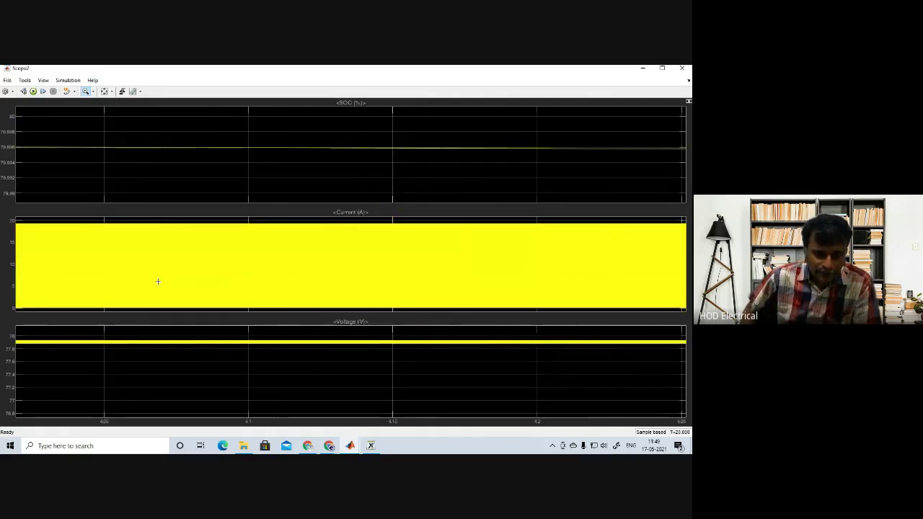
pyautogui.moveTo(160, 220); pyautogui.dragTo(172, 313)
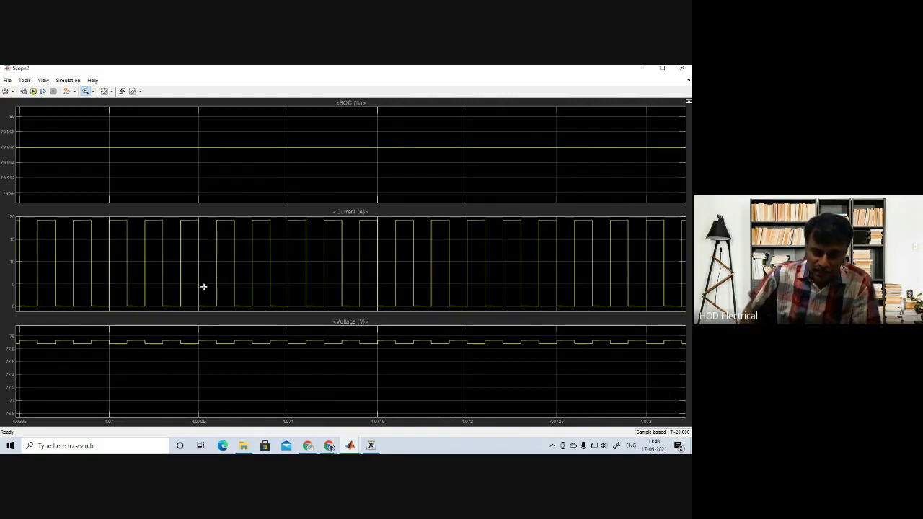
pyautogui.click(105, 91)
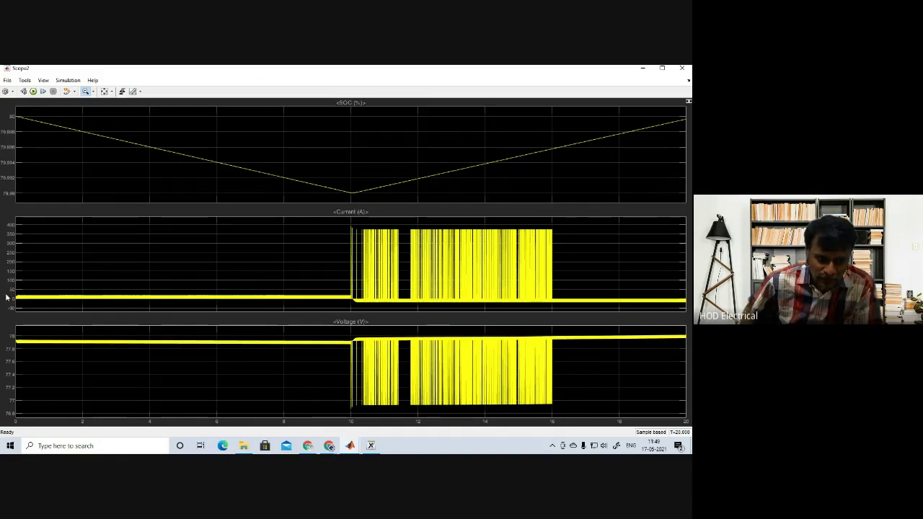
# - Inspect the battery current pulses between about 1.01 and 1.03 s, then return to the full plot
pyautogui.moveTo(49, 289); pyautogui.dragTo(58, 300)
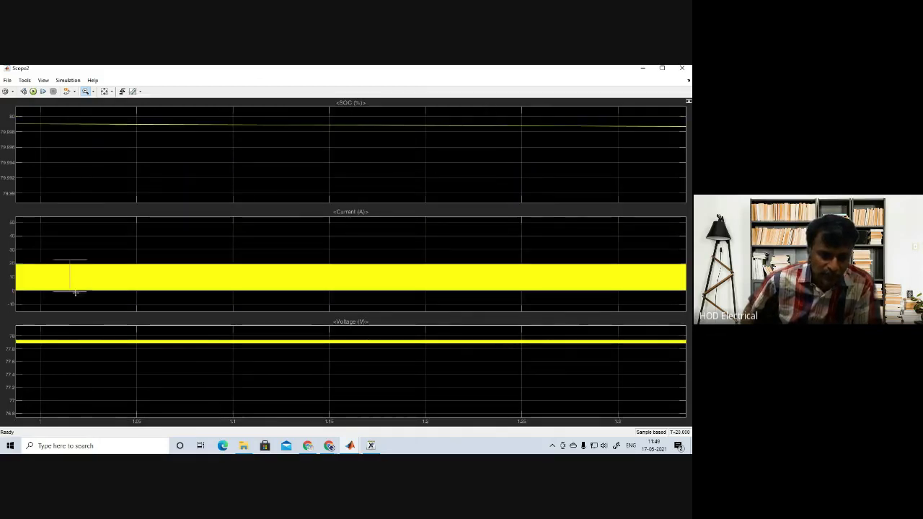
pyautogui.moveTo(60, 228); pyautogui.dragTo(95, 304)
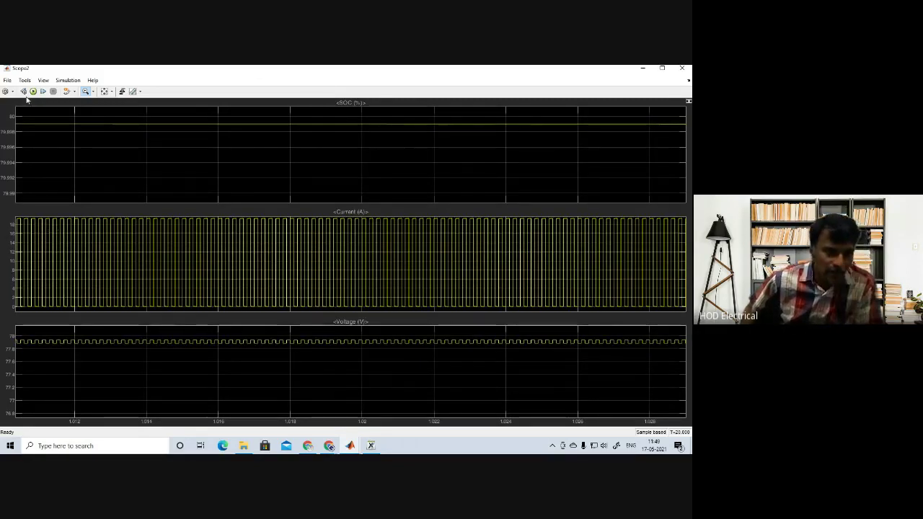
pyautogui.click(104, 91)
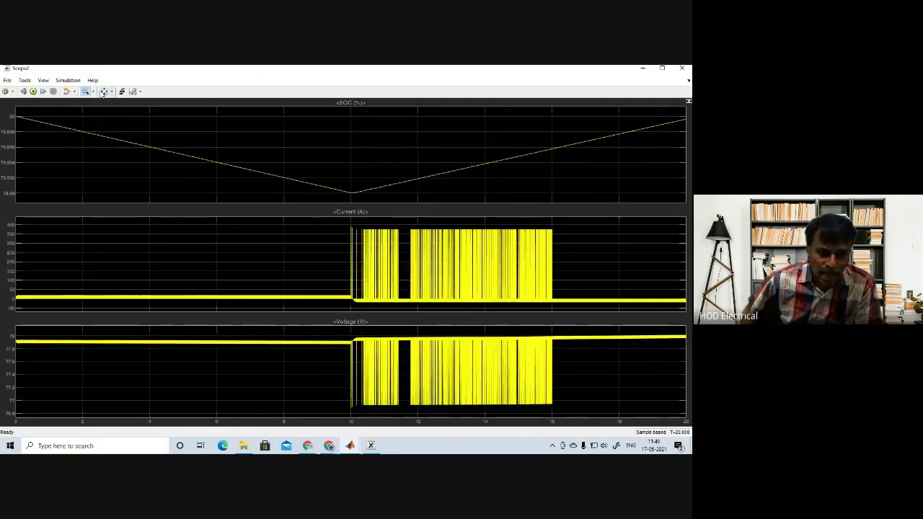
# - Magnify the battery voltage near 2.8 s to examine its ripple, then restore the full range and hide the scope
pyautogui.moveTo(110, 335); pyautogui.dragTo(146, 404)
pyautogui.moveTo(137, 352); pyautogui.dragTo(170, 407)
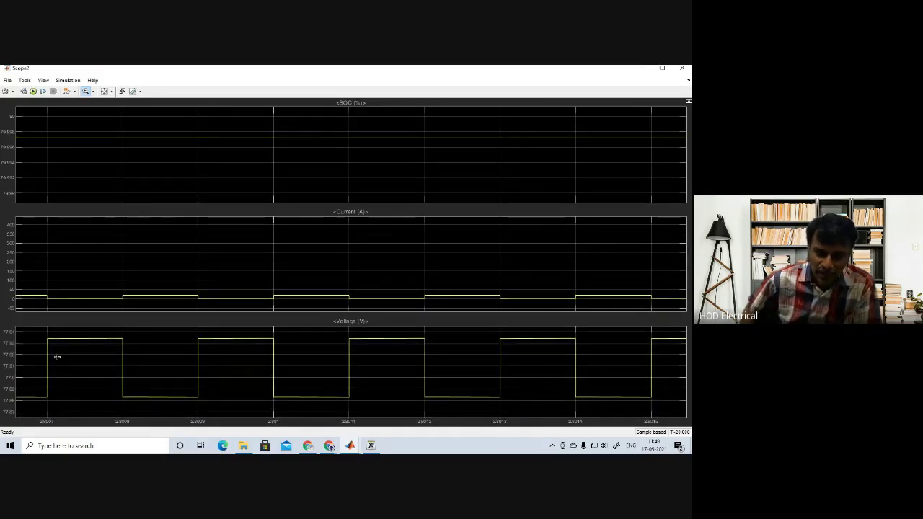
pyautogui.click(103, 91)
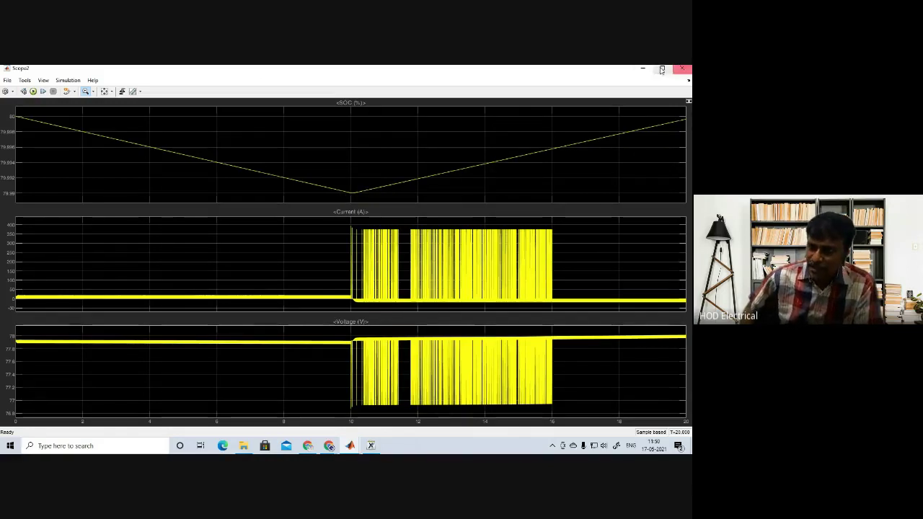
pyautogui.click(639, 70)
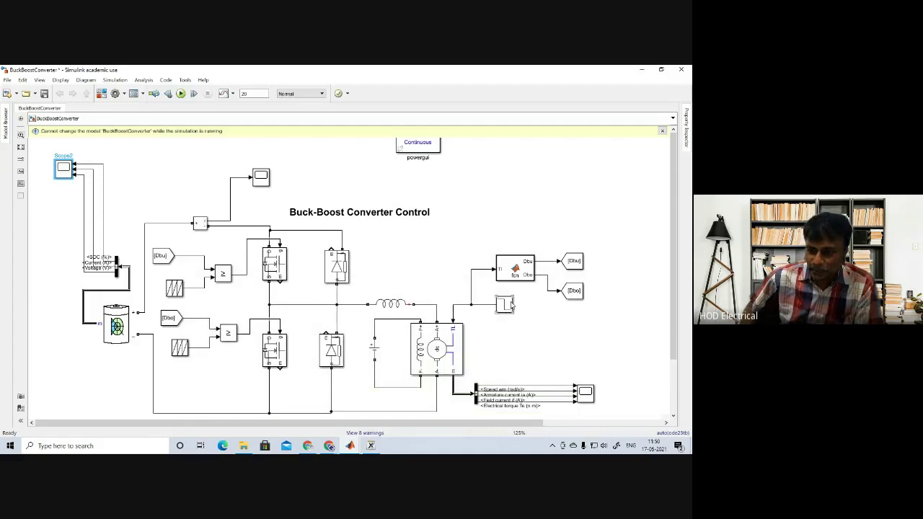
# - Examine the motor scope's traces around the 10 s torque reversal, and point out the armature current signal in the model
pyautogui.click(590, 398)
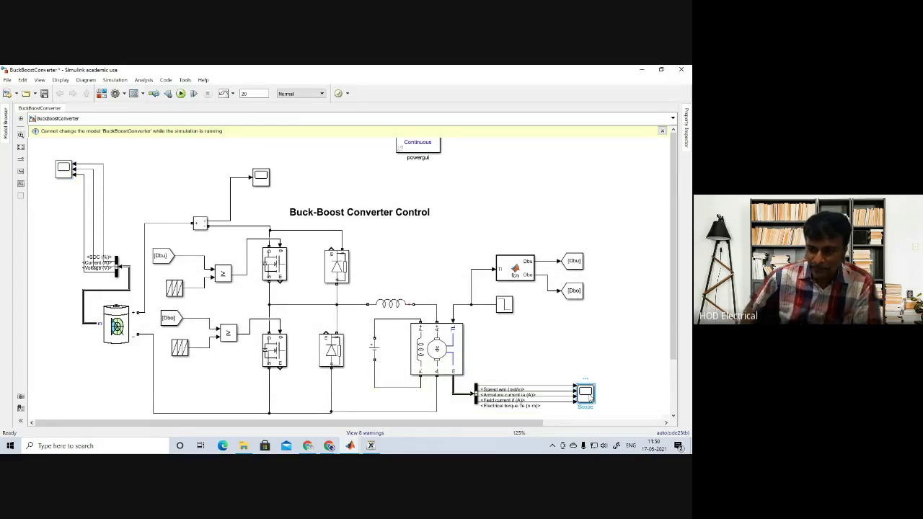
pyautogui.doubleClick(590, 398)
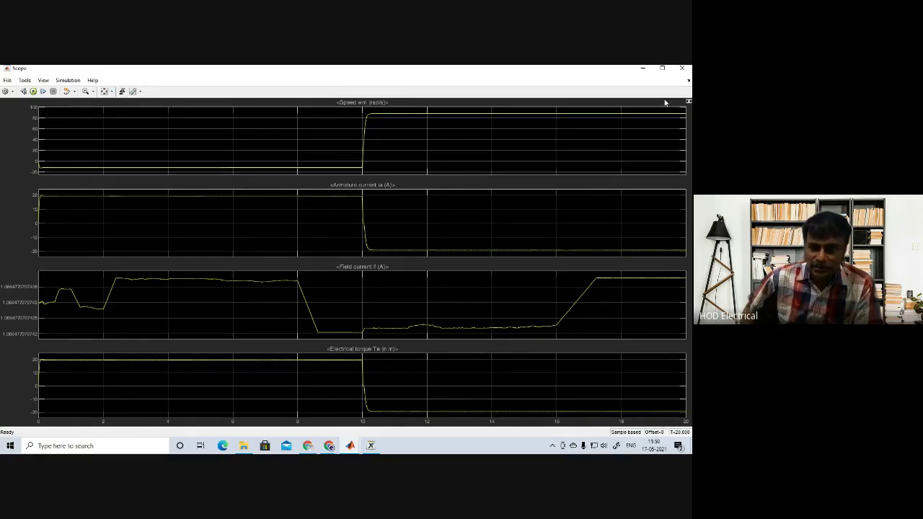
pyautogui.click(643, 69)
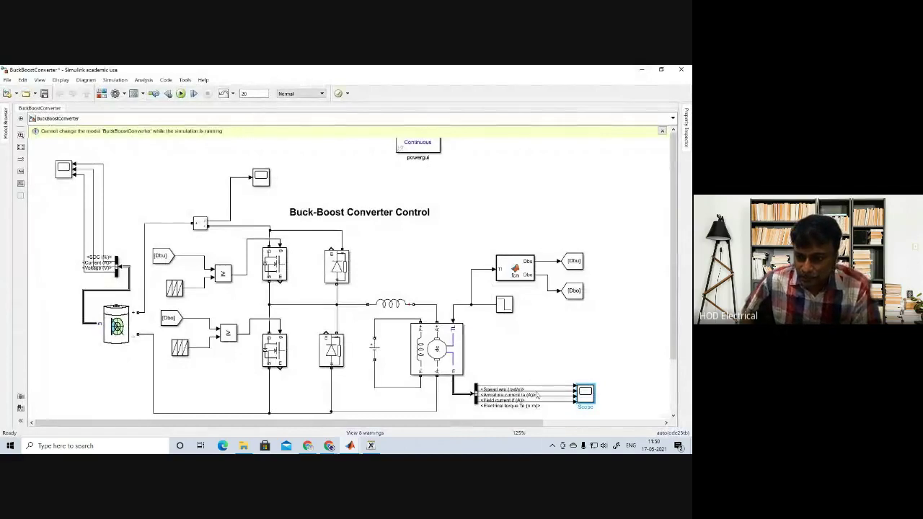
pyautogui.click(510, 395)
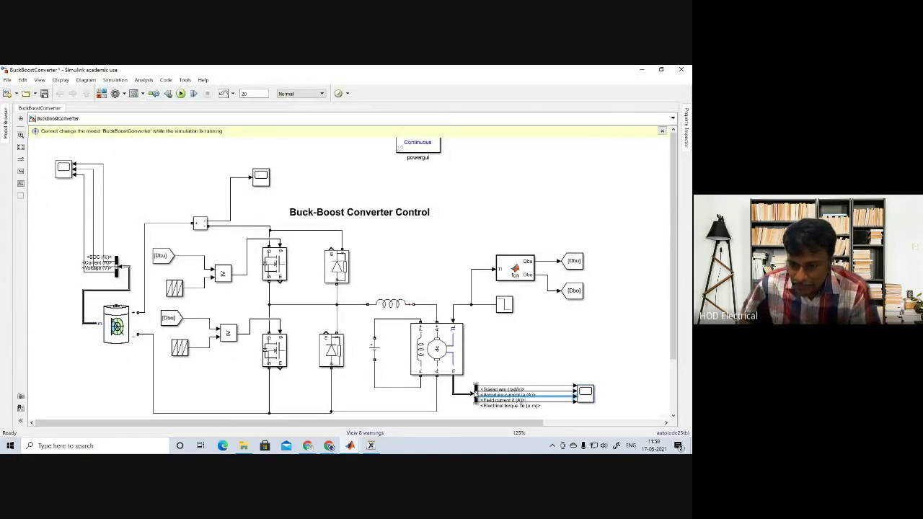
pyautogui.click(584, 396)
pyautogui.doubleClick(583, 395)
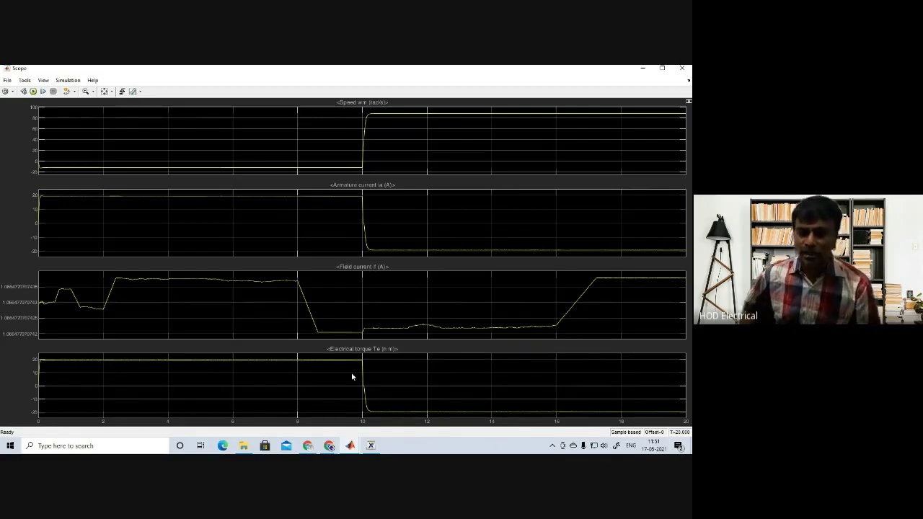
pyautogui.click(642, 69)
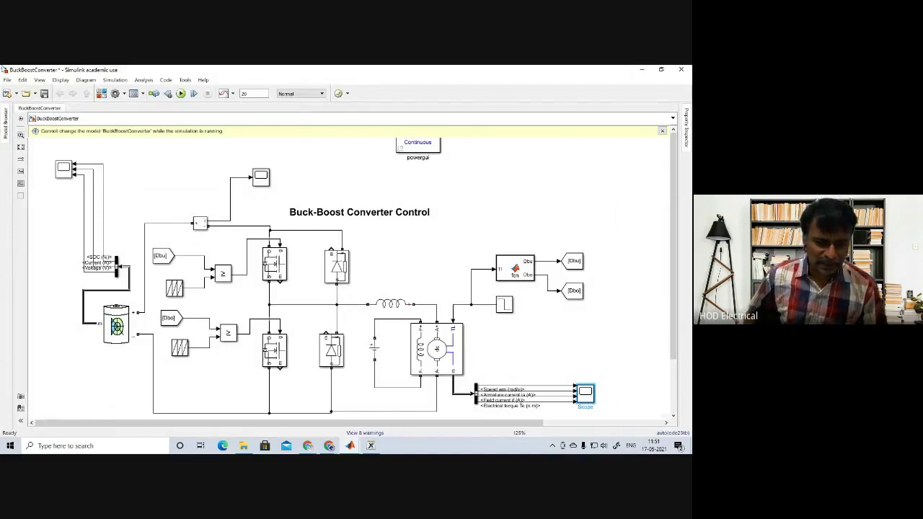
# - Reopen the battery scope and magnify the current near 10.35 s to examine the charging pulses, then restore the full range
pyautogui.doubleClick(63, 171)
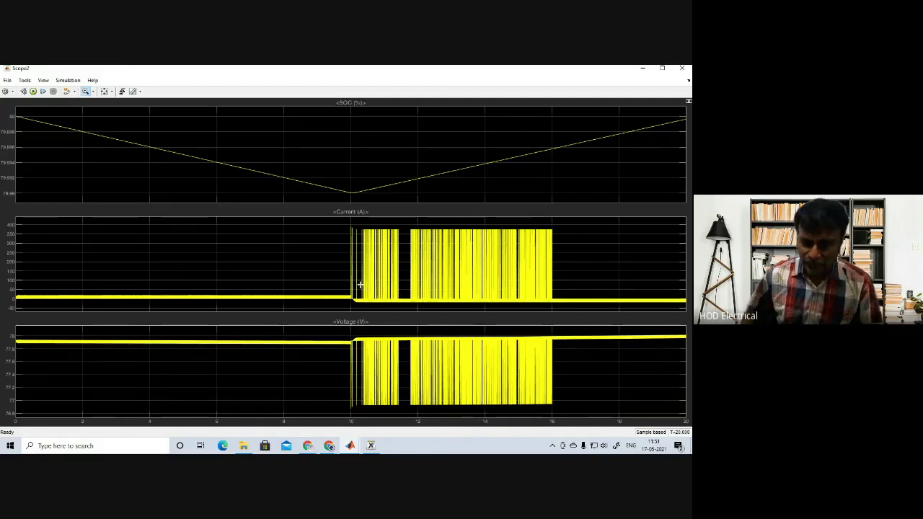
pyautogui.moveTo(359, 226); pyautogui.dragTo(405, 308)
pyautogui.moveTo(337, 256); pyautogui.dragTo(430, 309)
pyautogui.moveTo(255, 234); pyautogui.dragTo(407, 308)
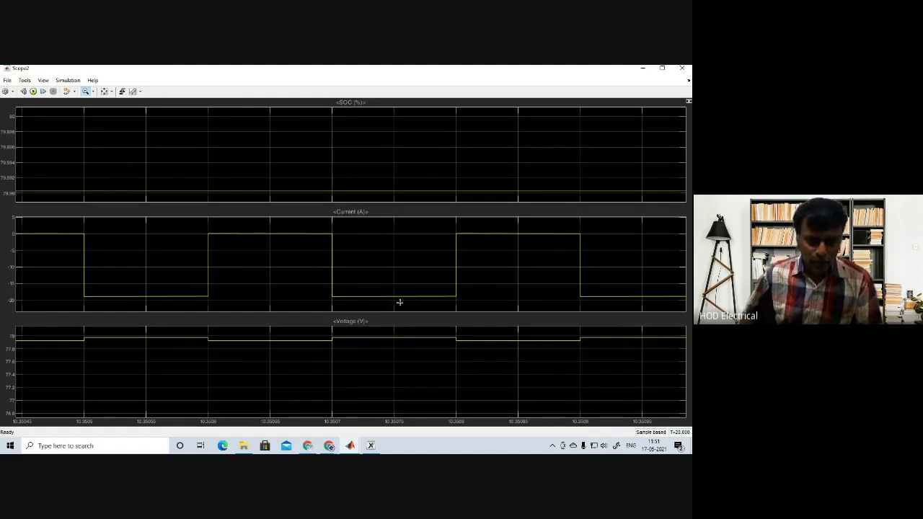
pyautogui.click(105, 92)
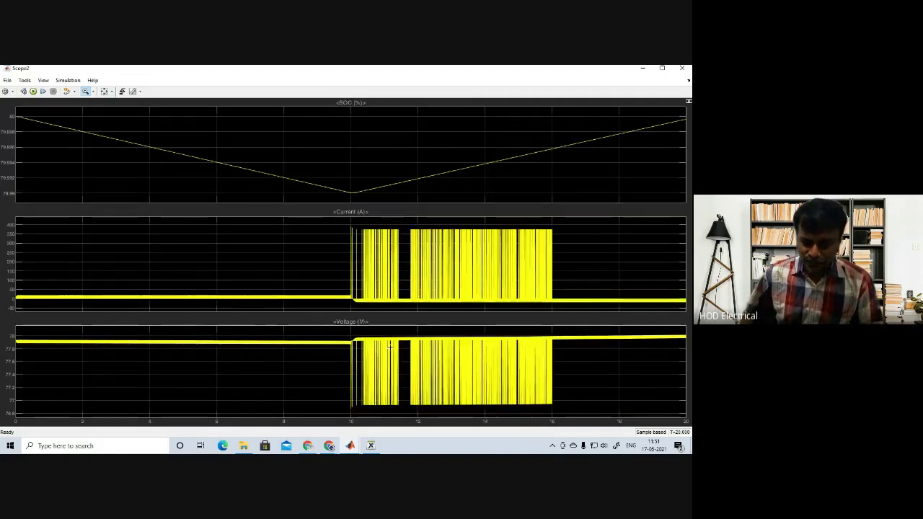
# - Magnify the battery voltage after 10 s, down to the pulses around 10.84 s, and hide the scope
pyautogui.moveTo(397, 332); pyautogui.dragTo(427, 351)
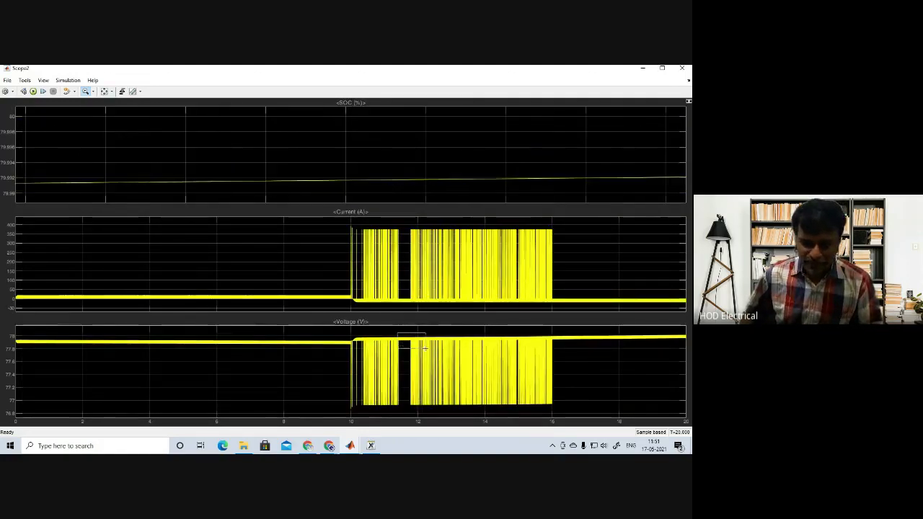
pyautogui.click(104, 92)
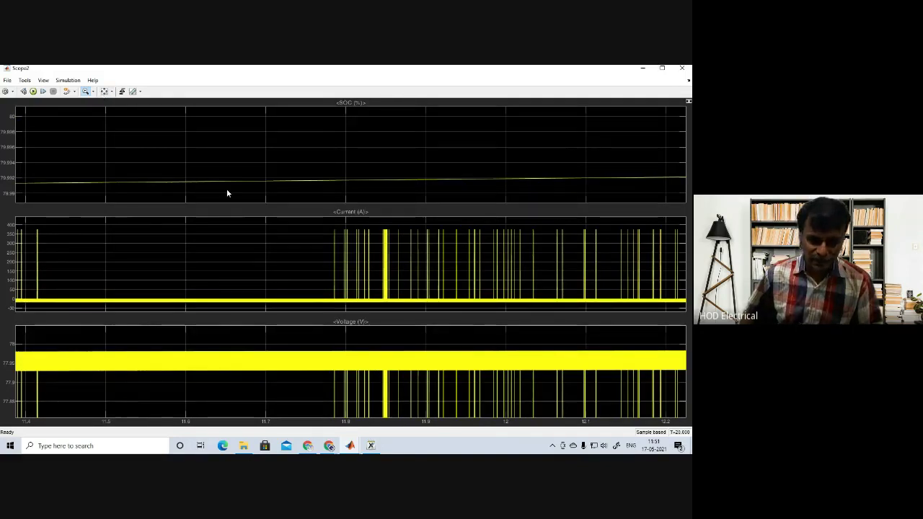
pyautogui.moveTo(325, 329); pyautogui.dragTo(436, 361)
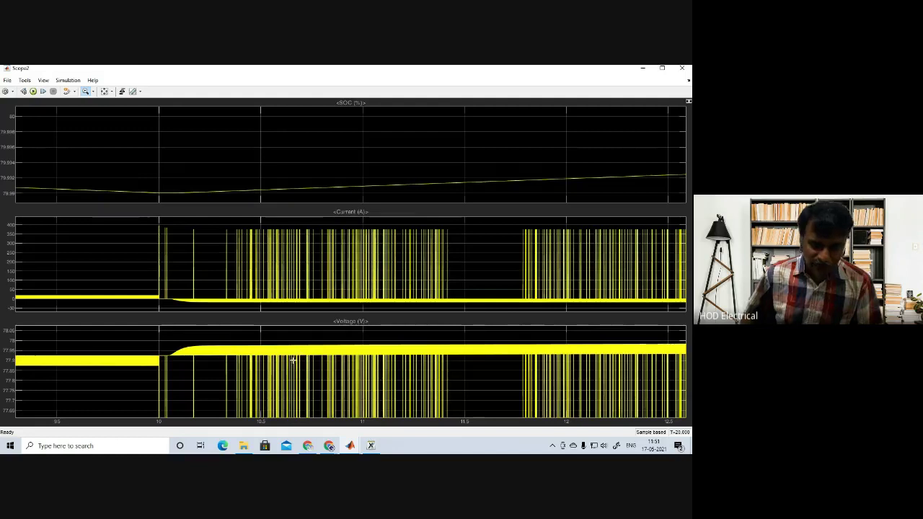
pyautogui.moveTo(321, 339); pyautogui.dragTo(338, 394)
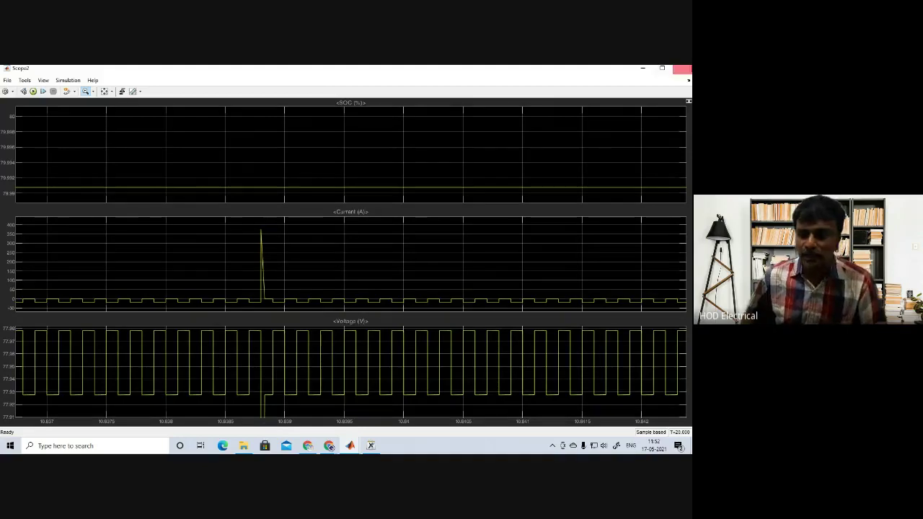
pyautogui.click(643, 69)
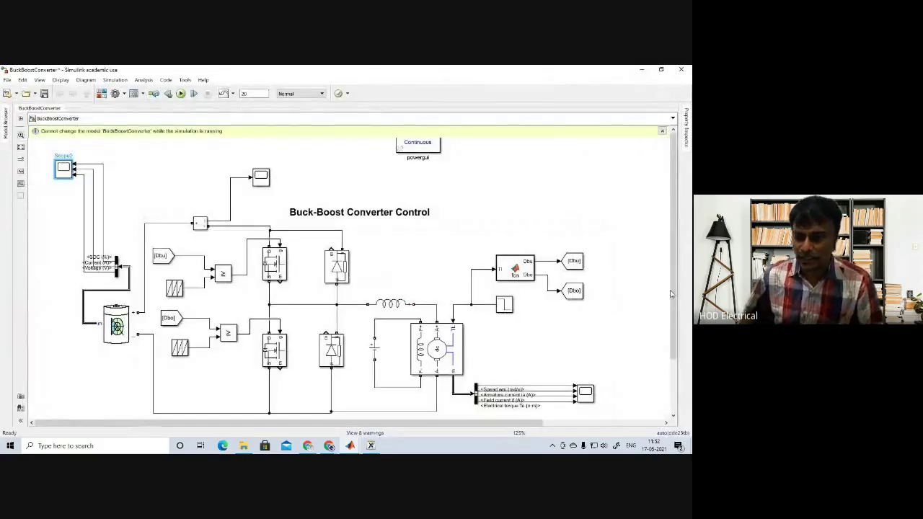
# - Reopen the battery scope from the model and review the full SOC, current and voltage traces once more
pyautogui.moveTo(671, 292); pyautogui.dragTo(671, 358)
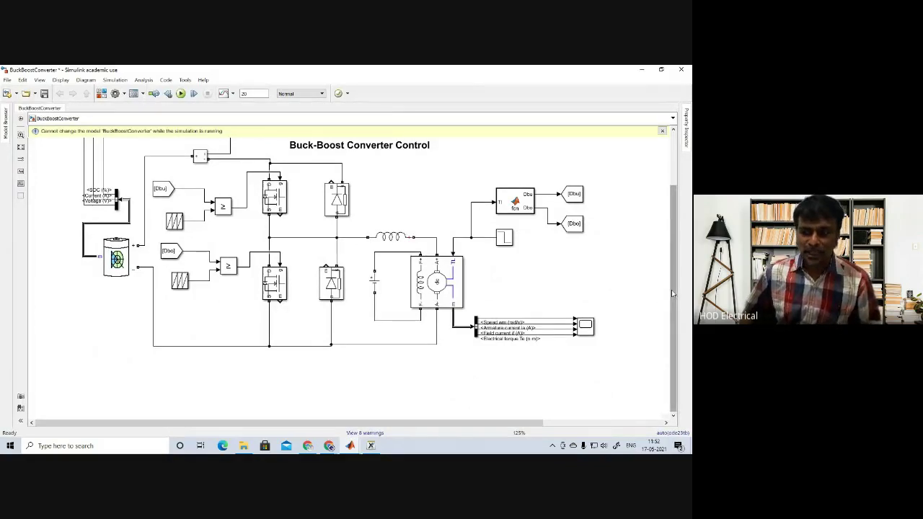
pyautogui.moveTo(671, 289); pyautogui.dragTo(671, 261)
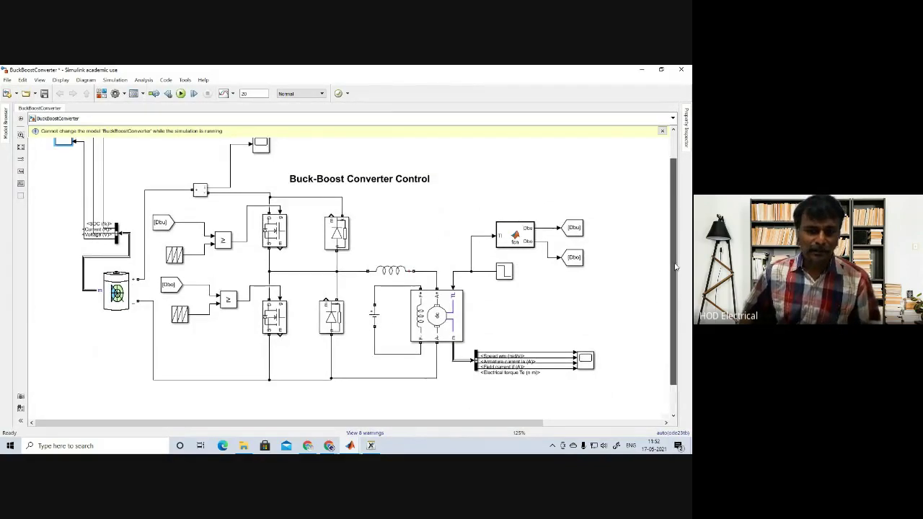
pyautogui.doubleClick(63, 143)
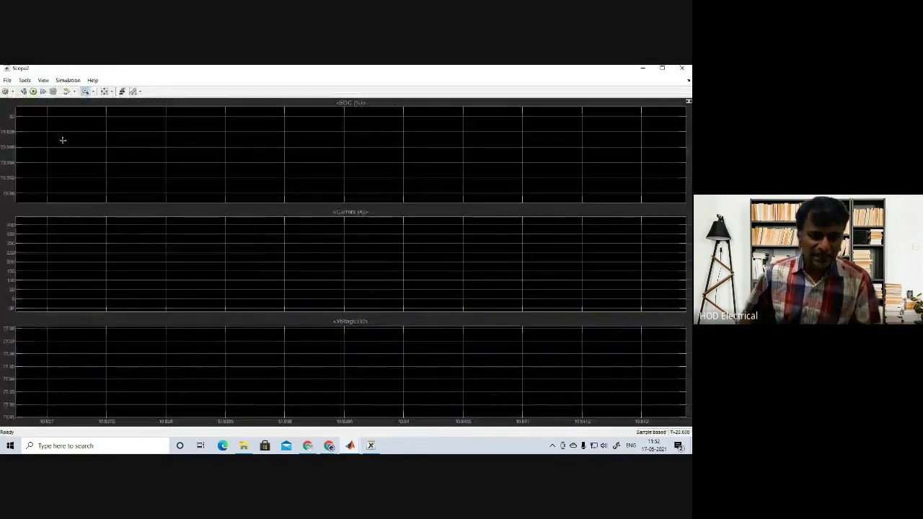
pyautogui.click(105, 91)
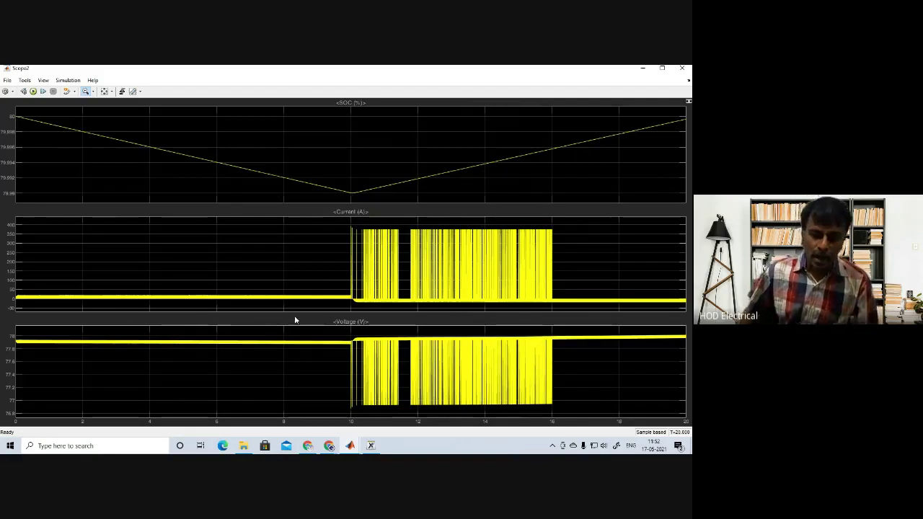
pyautogui.click(641, 70)
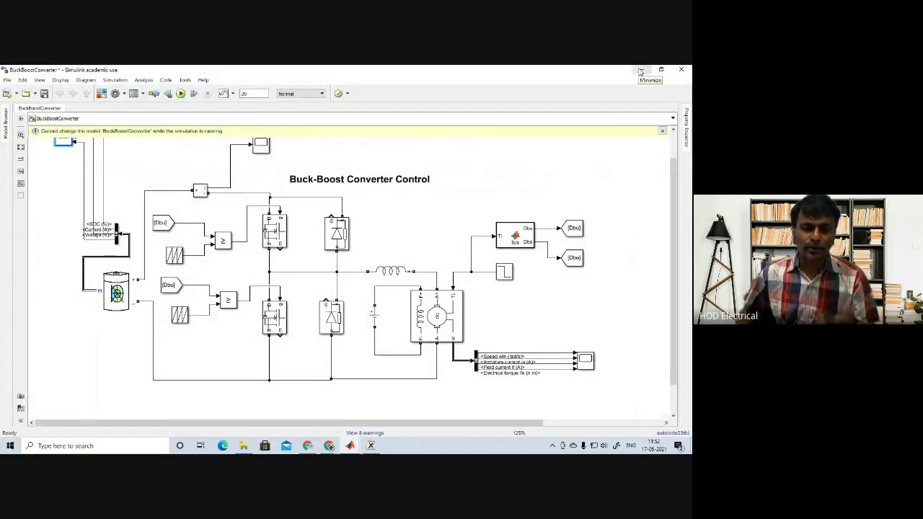
# - Hide the Simulink model and stop presenting the screen in Google Meet
pyautogui.click(639, 70)
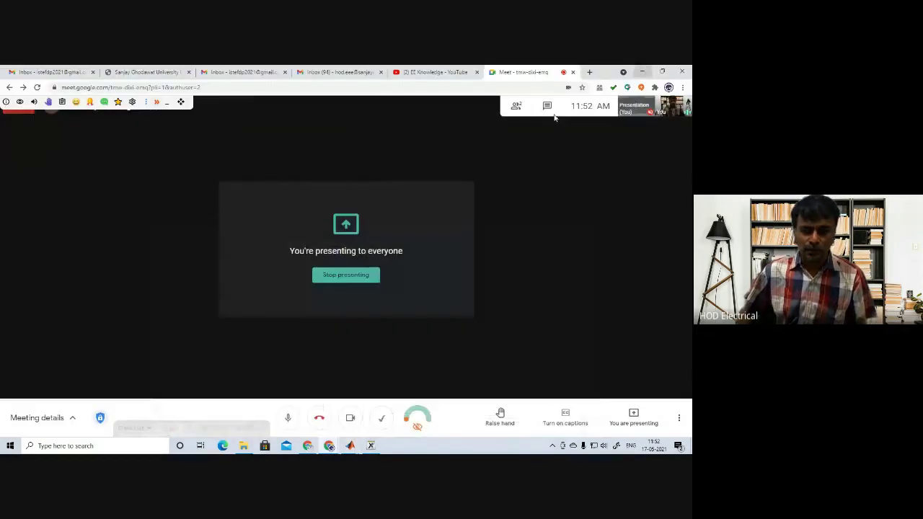
pyautogui.click(343, 278)
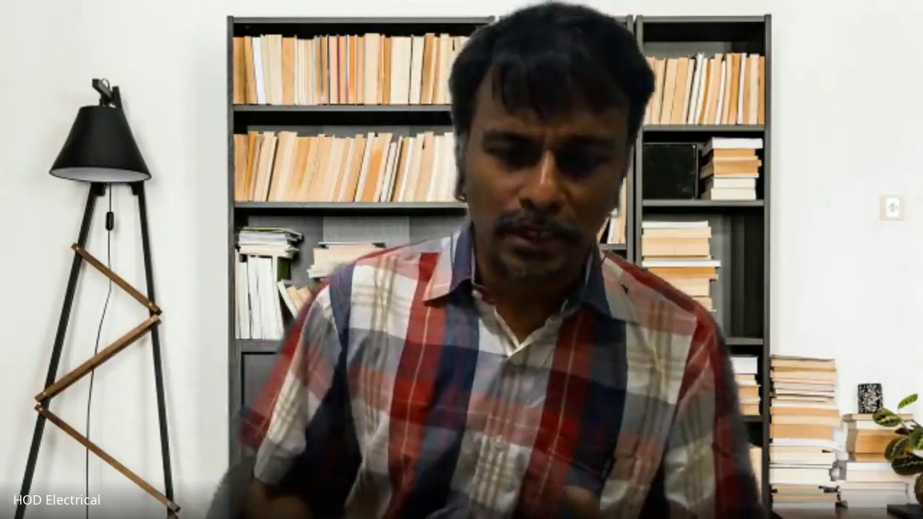